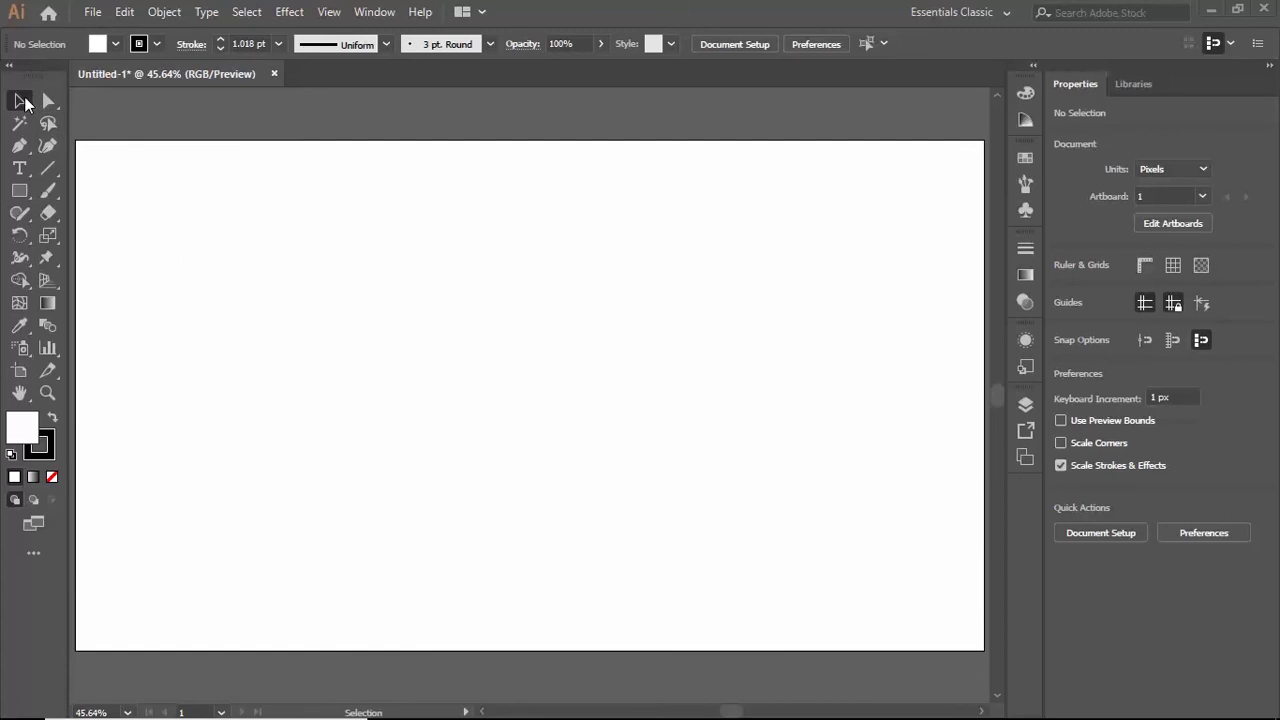
Draw a rounded rectangle about 444 by 278 px in the artboard's upper-left area.
click(21, 199)
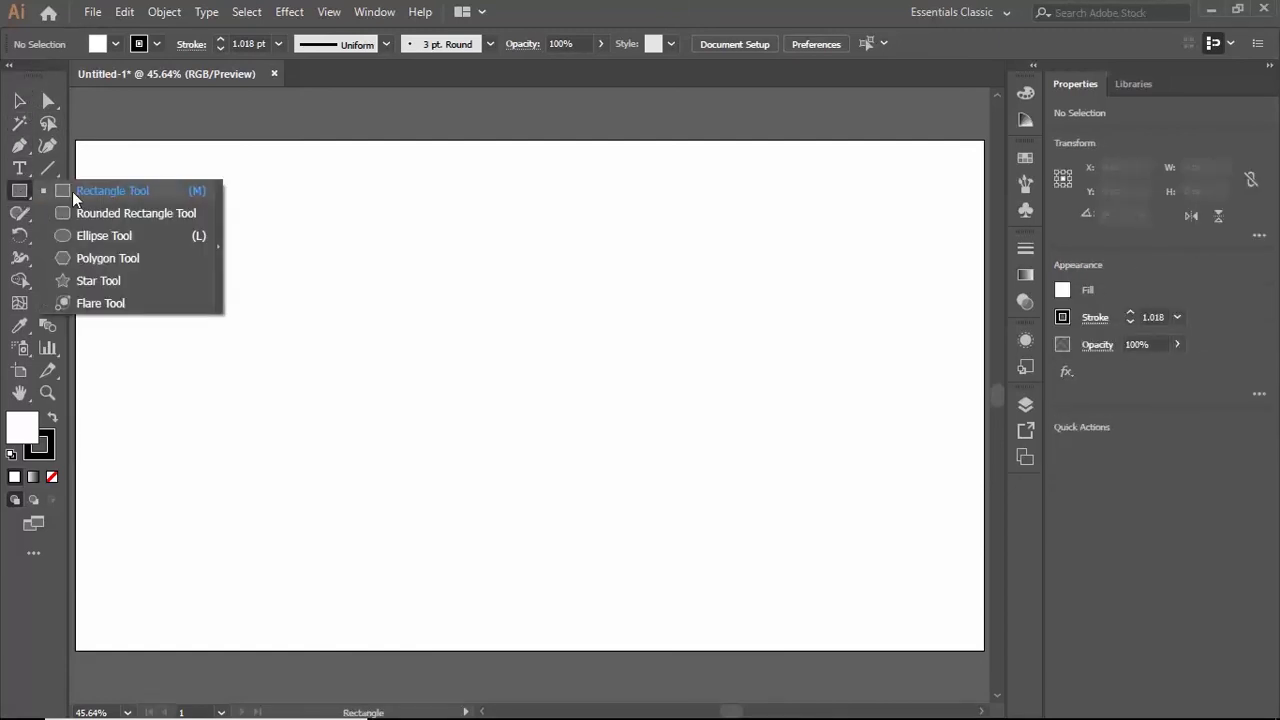
click(137, 213)
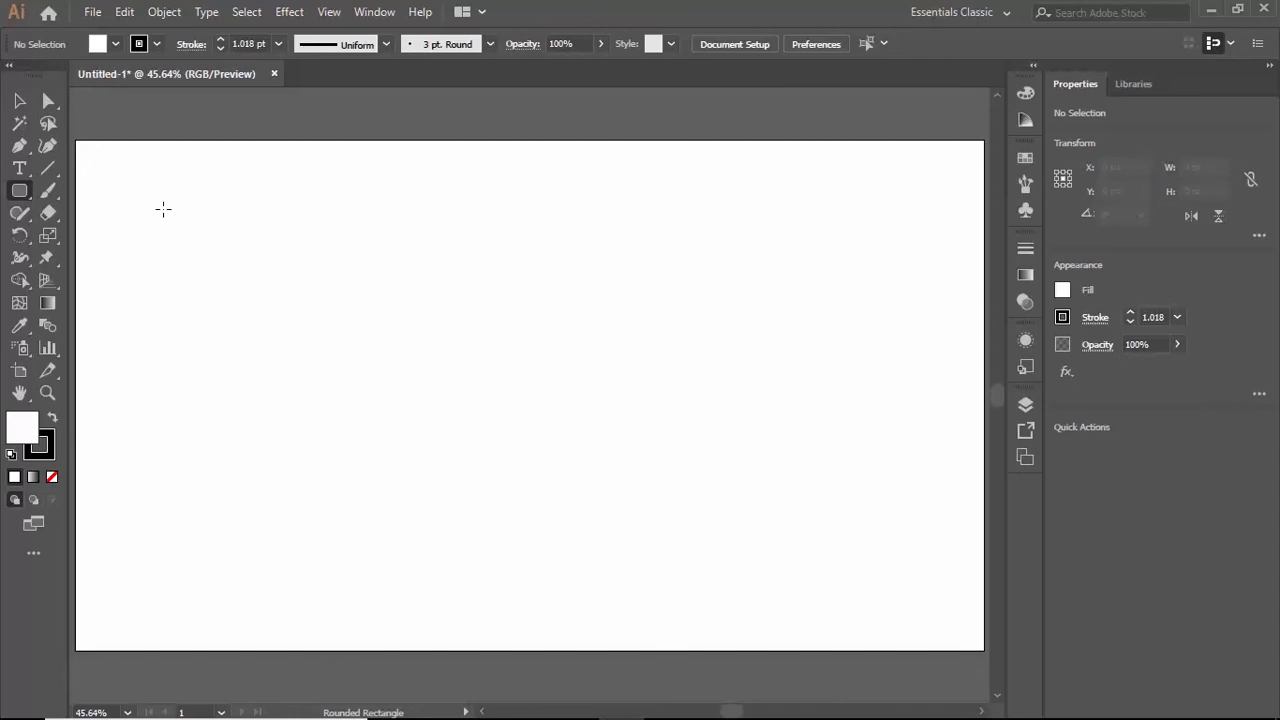
drag(163, 209, 458, 395)
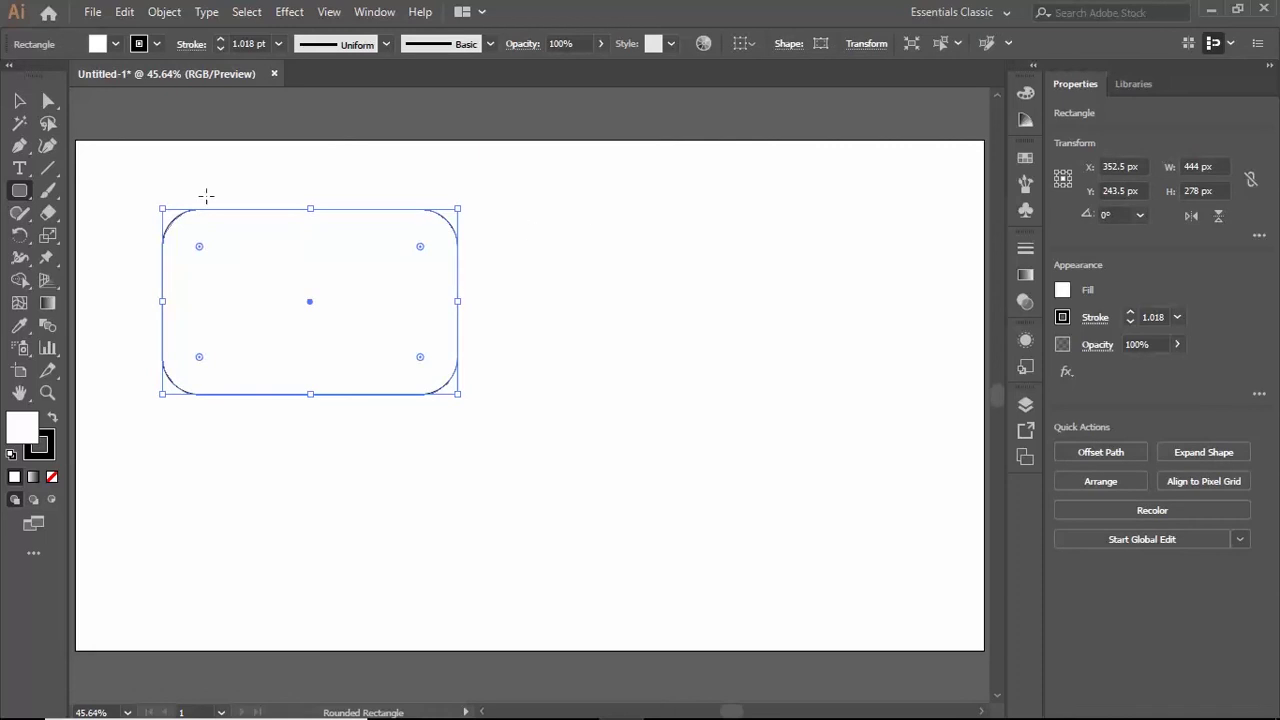
Create a second rounded rectangle beside the first with exact values: width 500 px, height 300 px and corner radius 40 px.
click(531, 223)
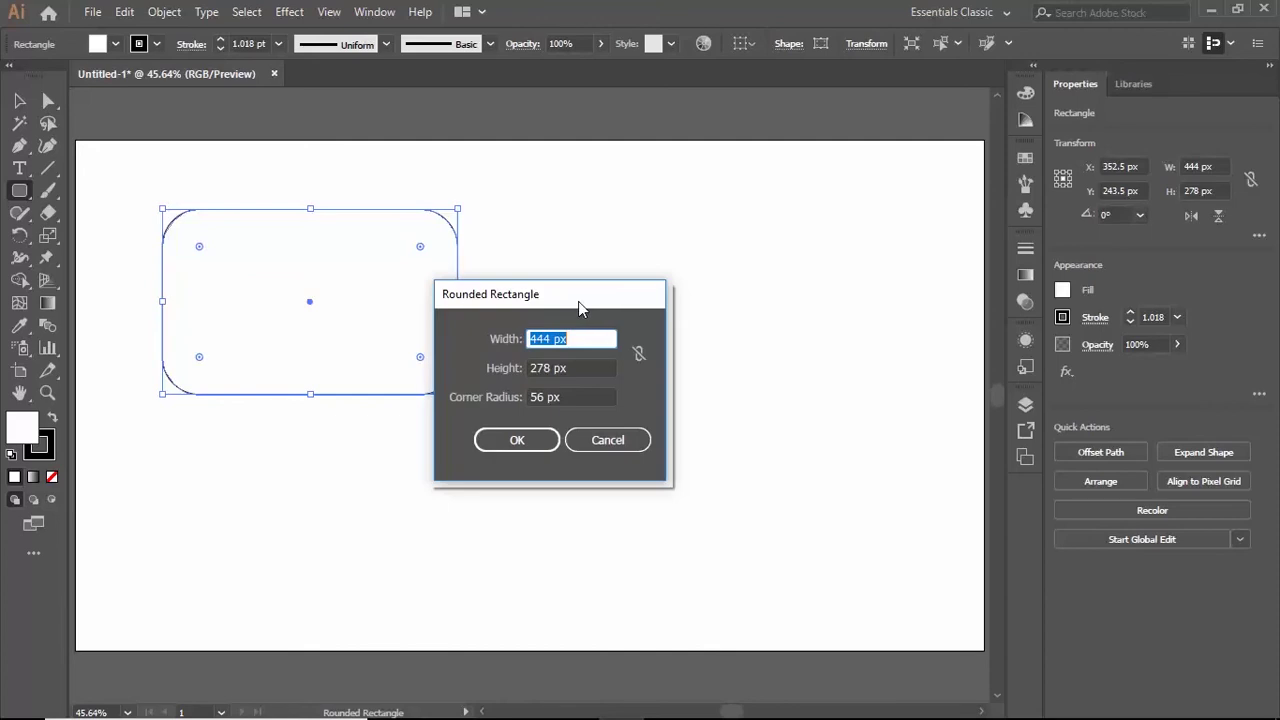
drag(566, 297, 711, 177)
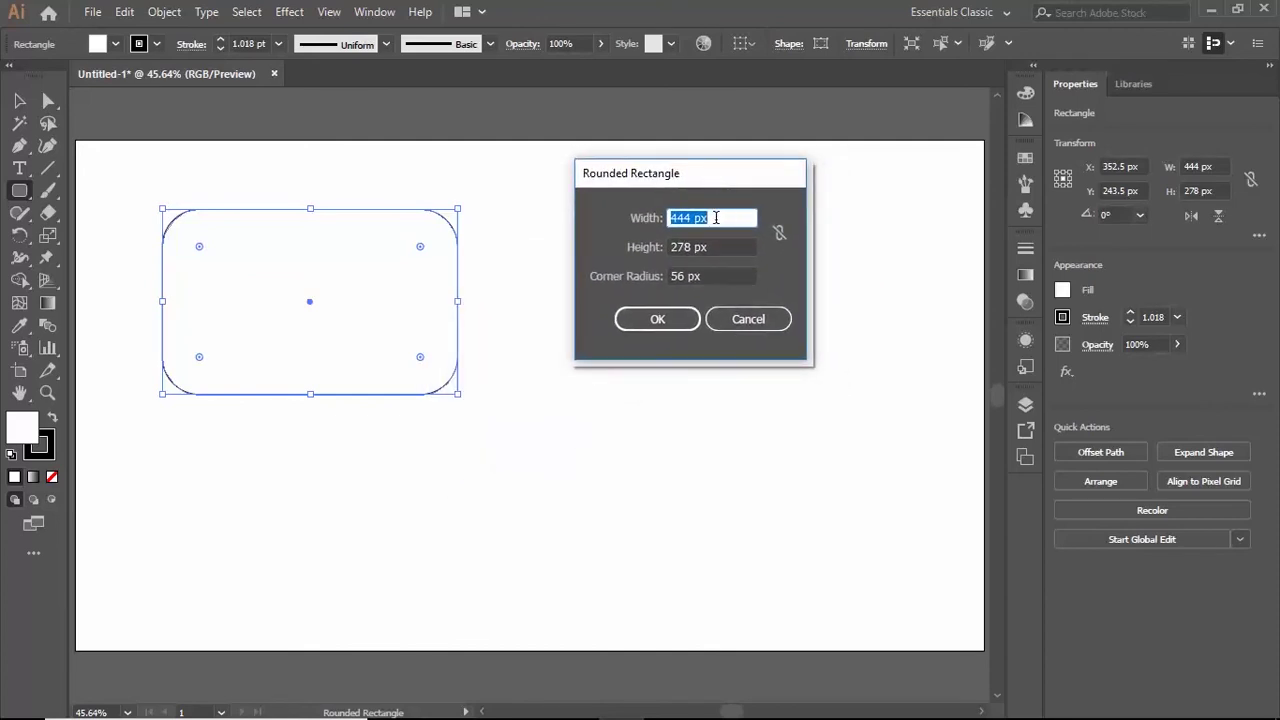
click(718, 217)
drag(710, 217, 659, 220)
text(500)
key(Tab)
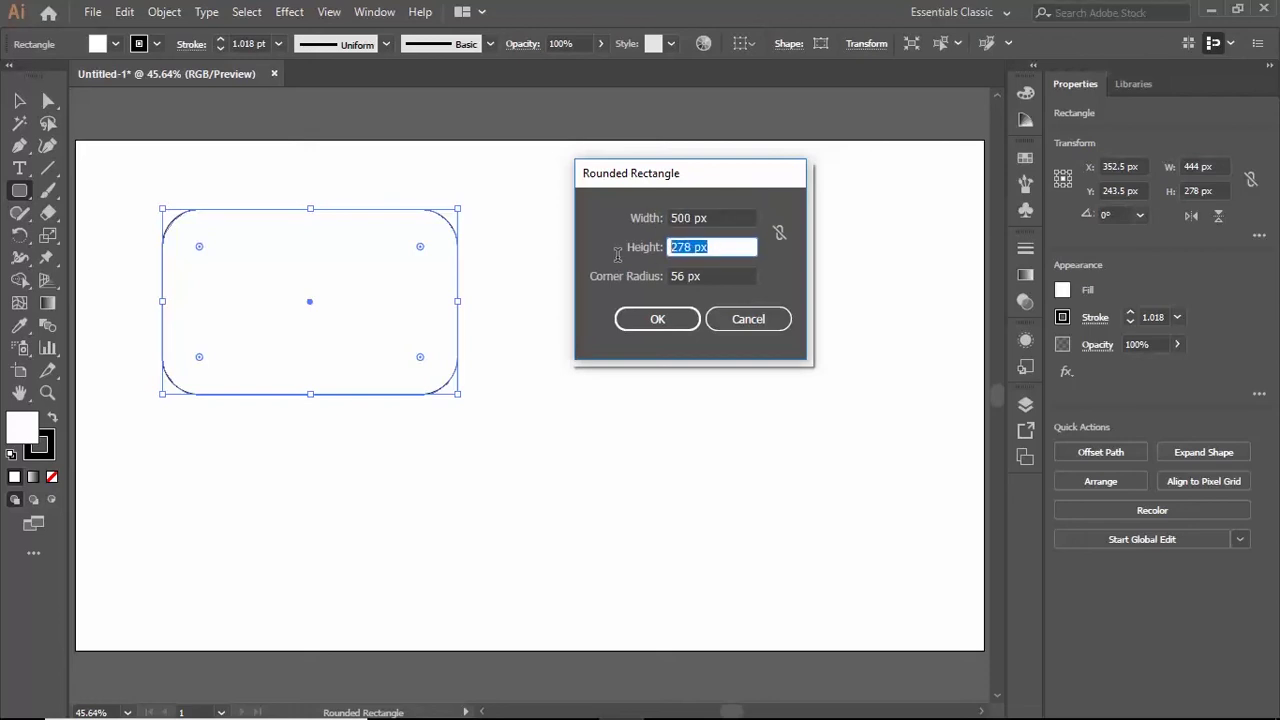
text(300)
key(Tab)
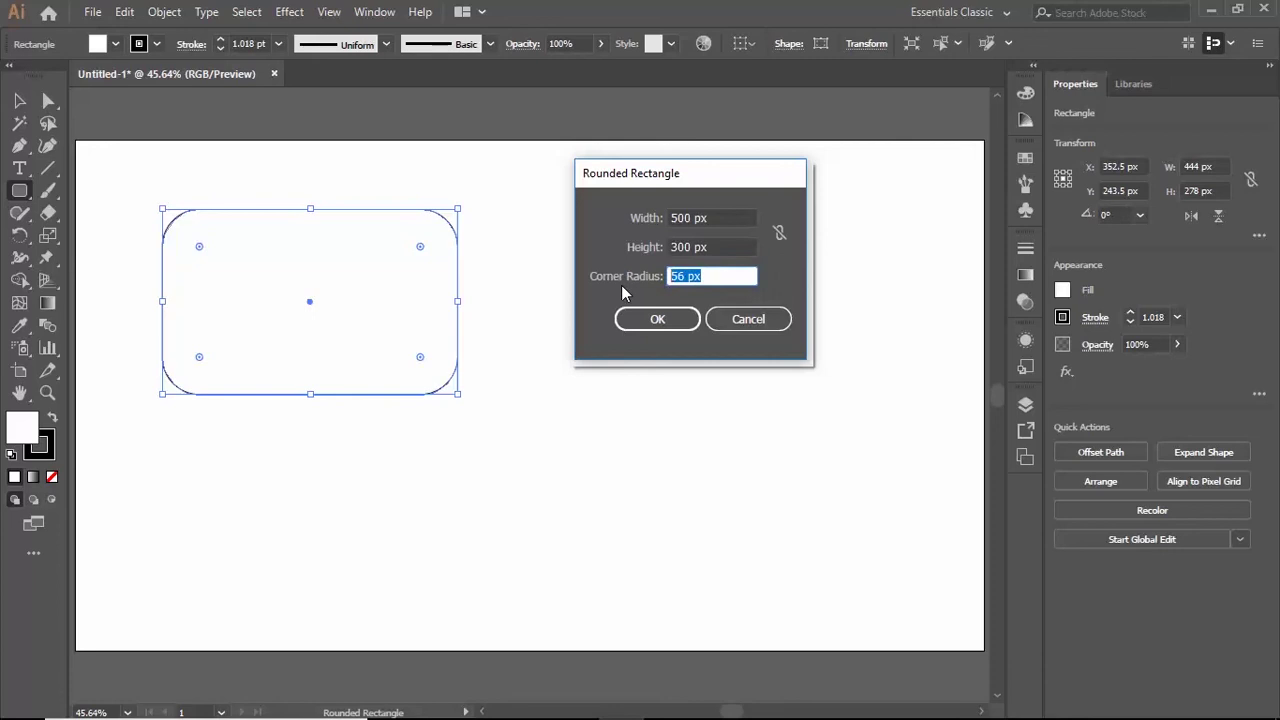
text(40)
click(658, 320)
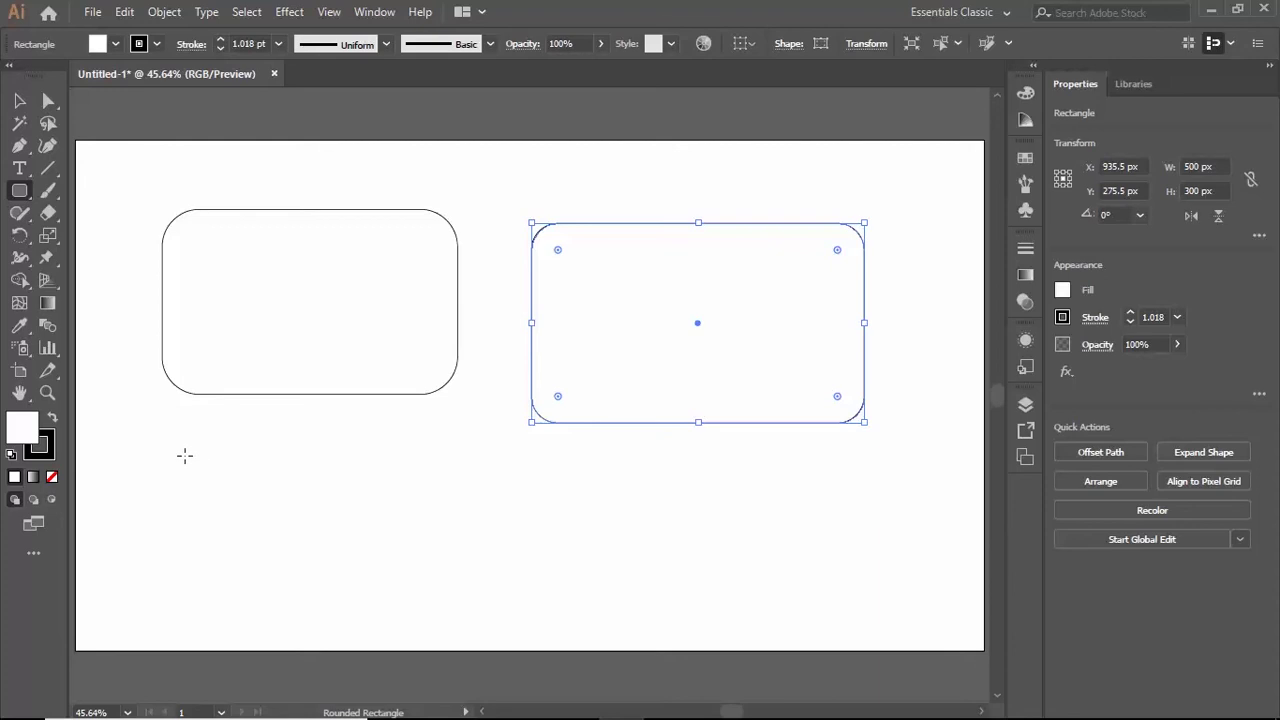
Draw a rounded rectangle about 444 by 224 px below the first one, increasing and then reducing its corner radius while drawing.
drag(190, 461, 482, 612)
key(Up)
key(Up)
key(Up)
key(Up)
key(Up)
key(Up)
key(Up)
key(Up)
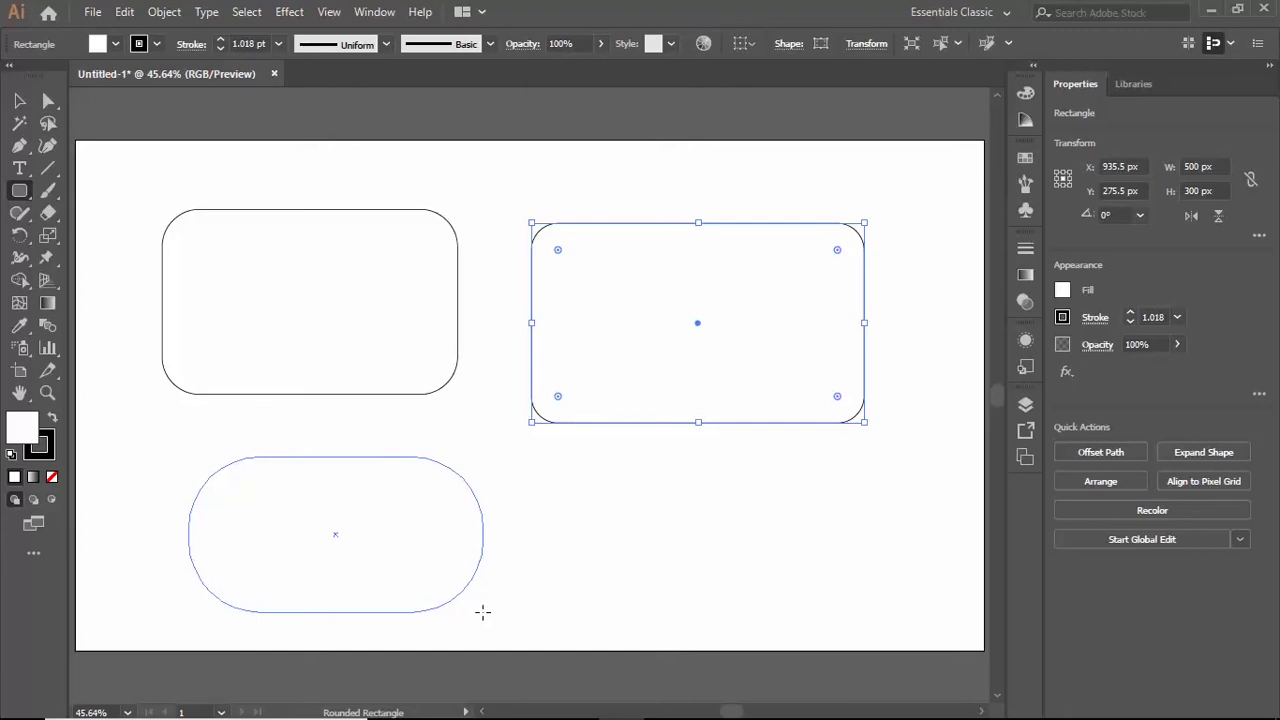
key(Down)
key(Down)
key(Down)
key(Down)
key(Down)
key(Down)
key(Down)
key(Down)
key(Down)
key(Down)
mouse_move(482, 612)
mouse_down()
mouse_move(504, 615)
mouse_move(484, 605)
mouse_up()
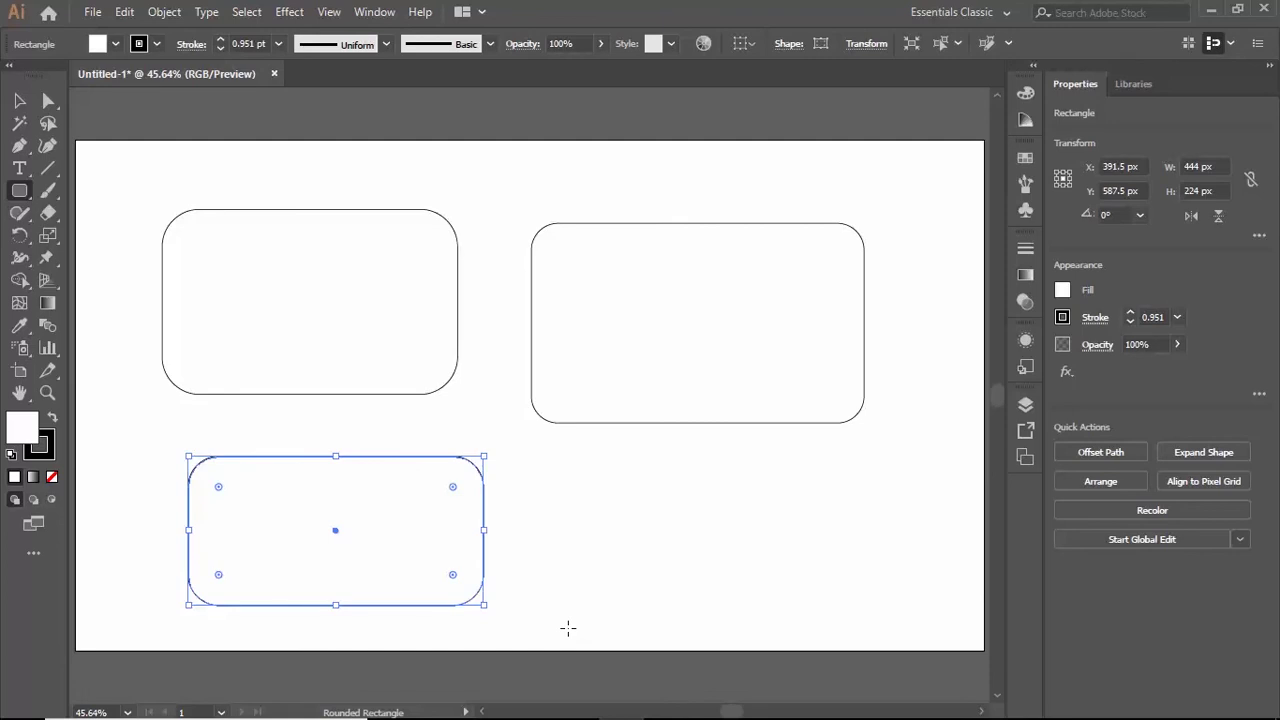
Draw three more rounded rectangles, about 439 by 207 px, 489 by 455 px and 410 by 293 px, the last two overlapping existing shapes.
mouse_move(320, 162)
mouse_down()
mouse_move(414, 269)
mouse_move(591, 280)
mouse_move(638, 332)
mouse_move(589, 330)
mouse_move(774, 426)
mouse_move(874, 540)
mouse_move(769, 585)
mouse_move(846, 571)
mouse_move(814, 609)
mouse_move(854, 613)
mouse_move(811, 603)
mouse_move(774, 566)
mouse_move(820, 560)
mouse_move(834, 602)
mouse_move(834, 574)
mouse_move(847, 577)
mouse_up()
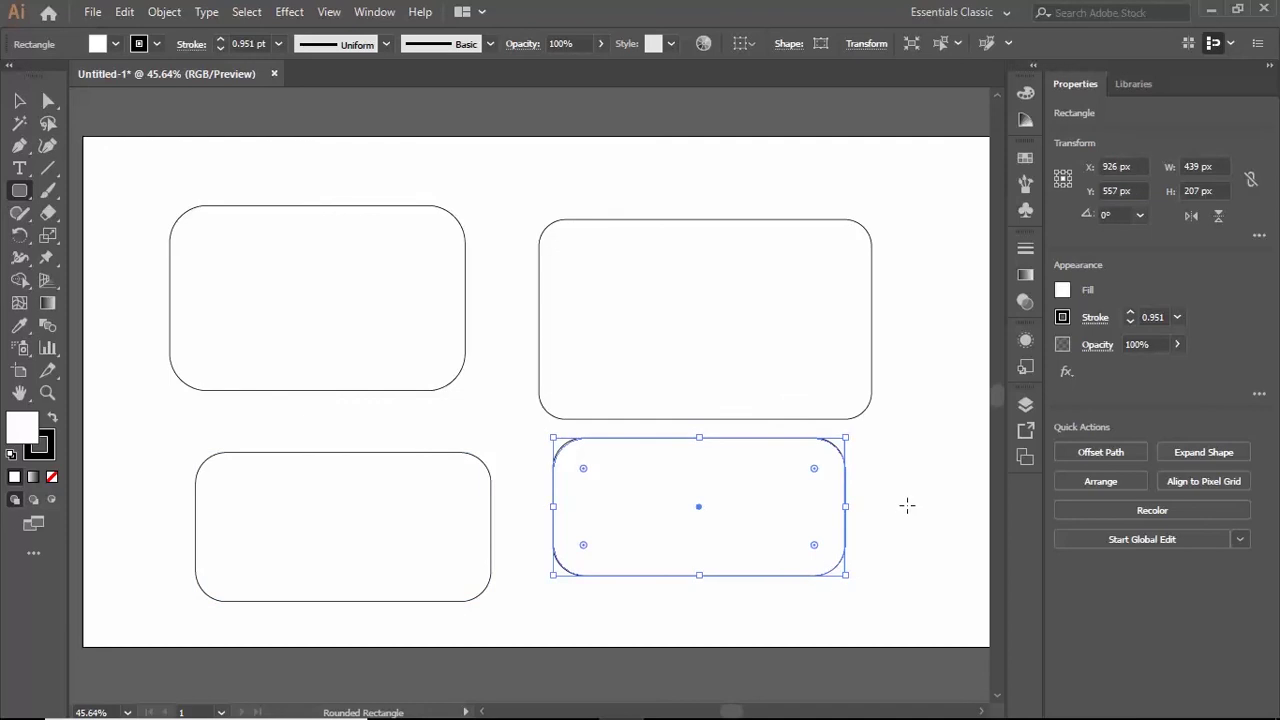
drag(342, 178, 685, 483)
mouse_move(290, 418)
mouse_down()
mouse_move(309, 463)
mouse_move(403, 537)
mouse_move(540, 606)
mouse_move(453, 561)
mouse_move(414, 523)
mouse_move(498, 579)
mouse_move(431, 529)
mouse_move(480, 557)
mouse_move(438, 533)
mouse_move(449, 534)
mouse_move(563, 623)
mouse_up()
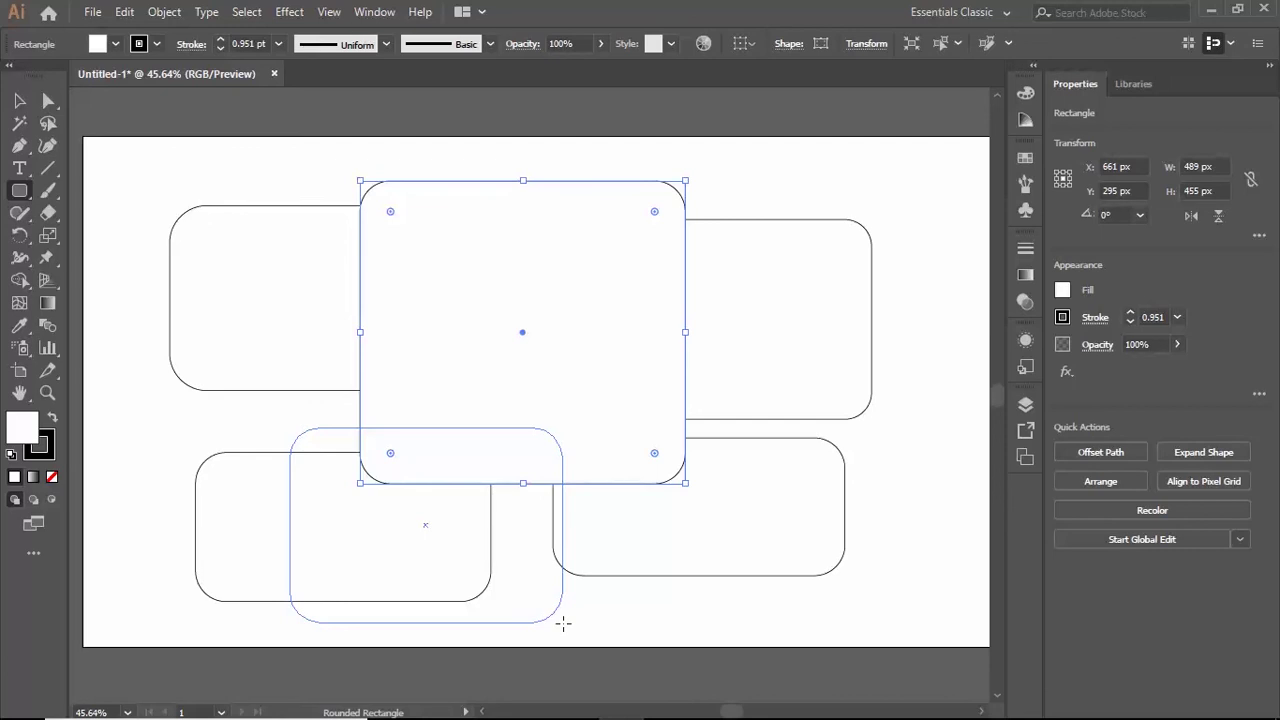
drag(563, 623, 563, 623)
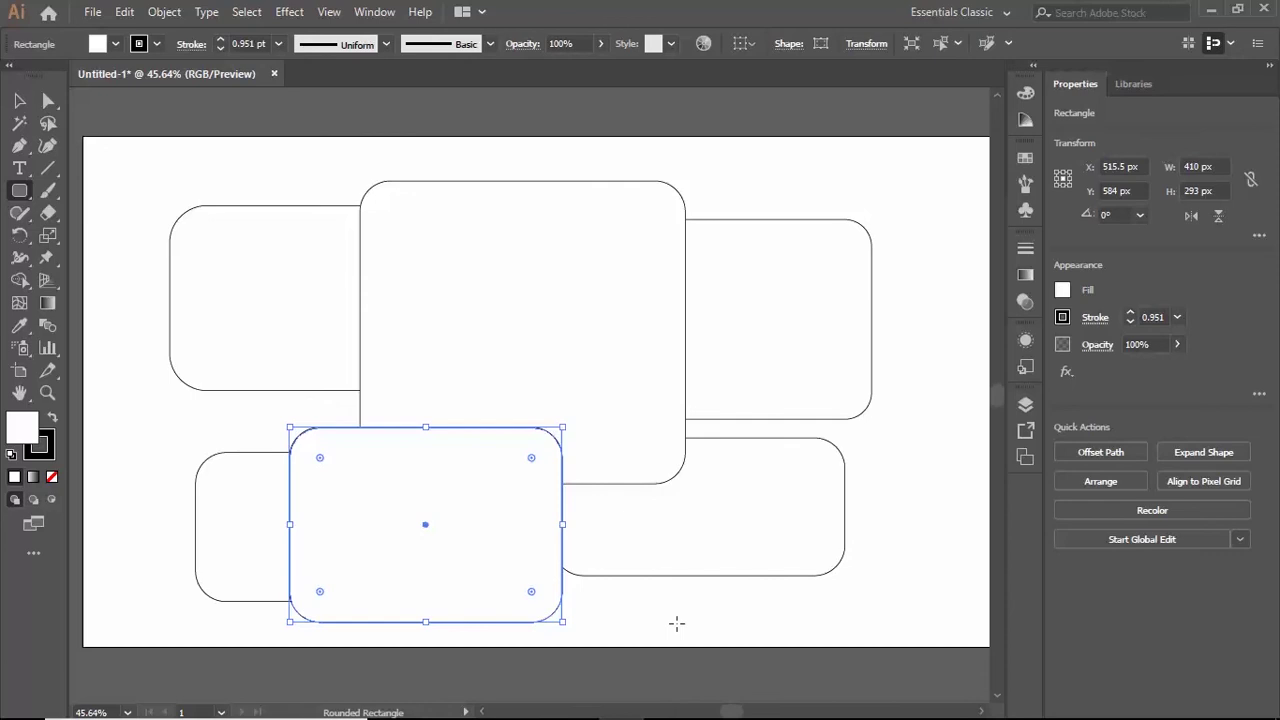
Select all the rounded rectangles on the artboard and delete them.
key(v)
key(ctrl+a)
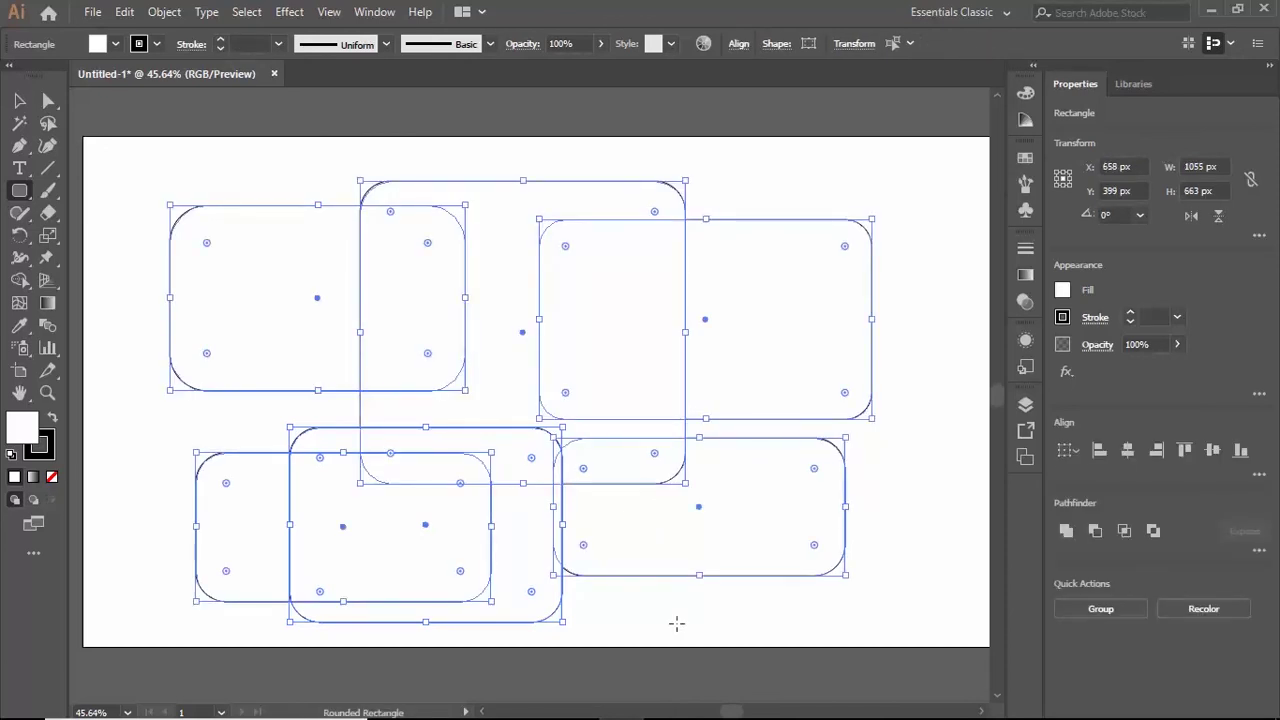
key(Delete)
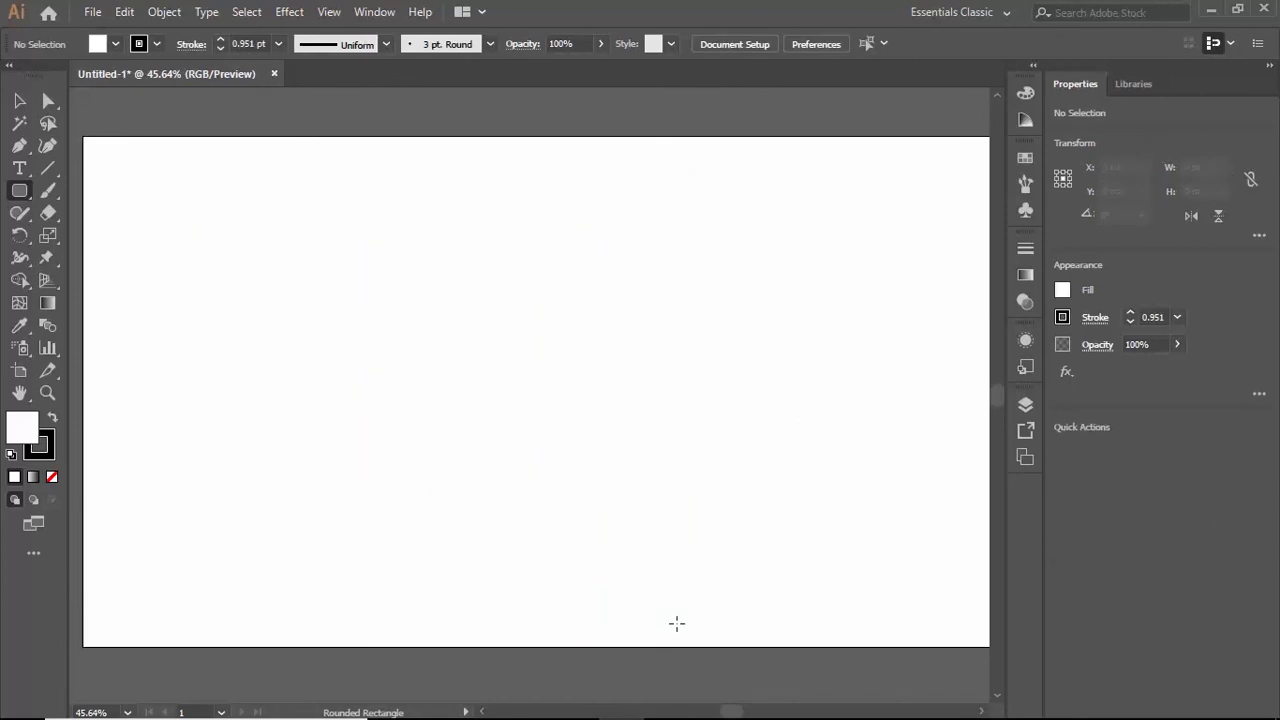
Draw a rounded rectangle about 552 by 361 px mid-artboard, trying larger and square corners while drawing and finishing with the maximum corner radius.
drag(258, 246, 662, 494)
key(Up)
key(Up)
key(Up)
key(Up)
key(Up)
key(Up)
key(Up)
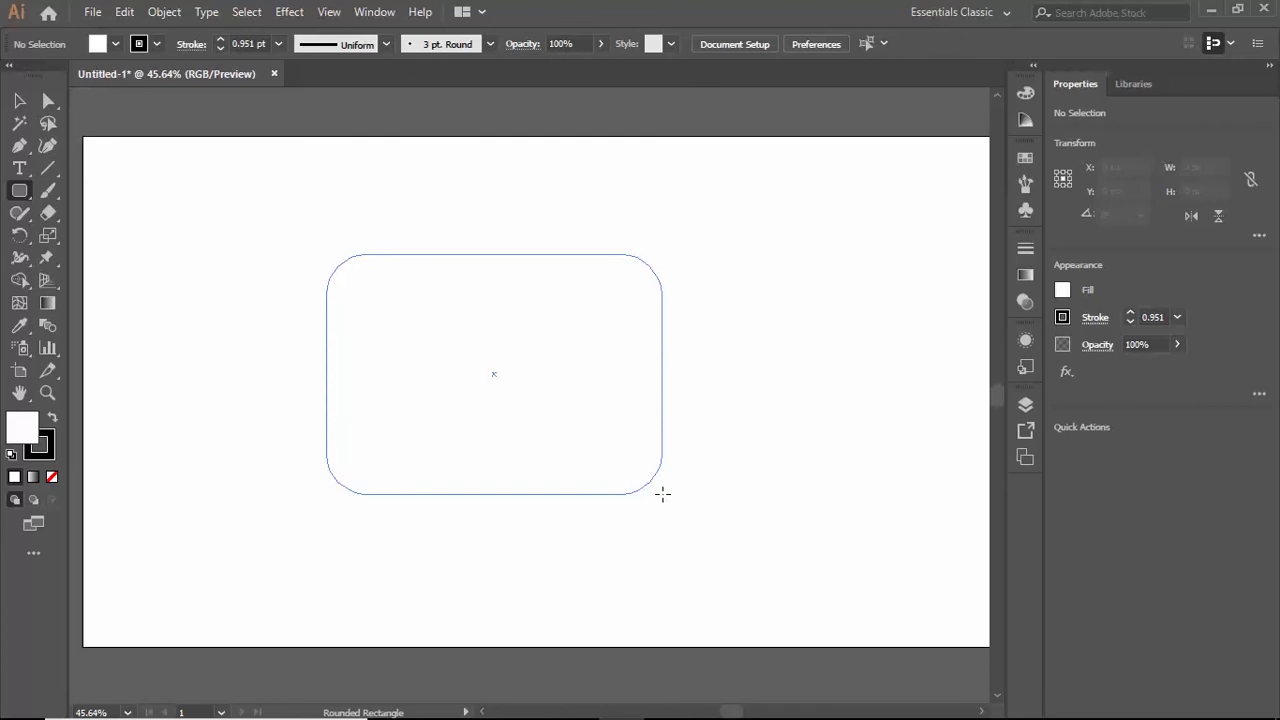
drag(662, 494, 663, 494)
key(Left)
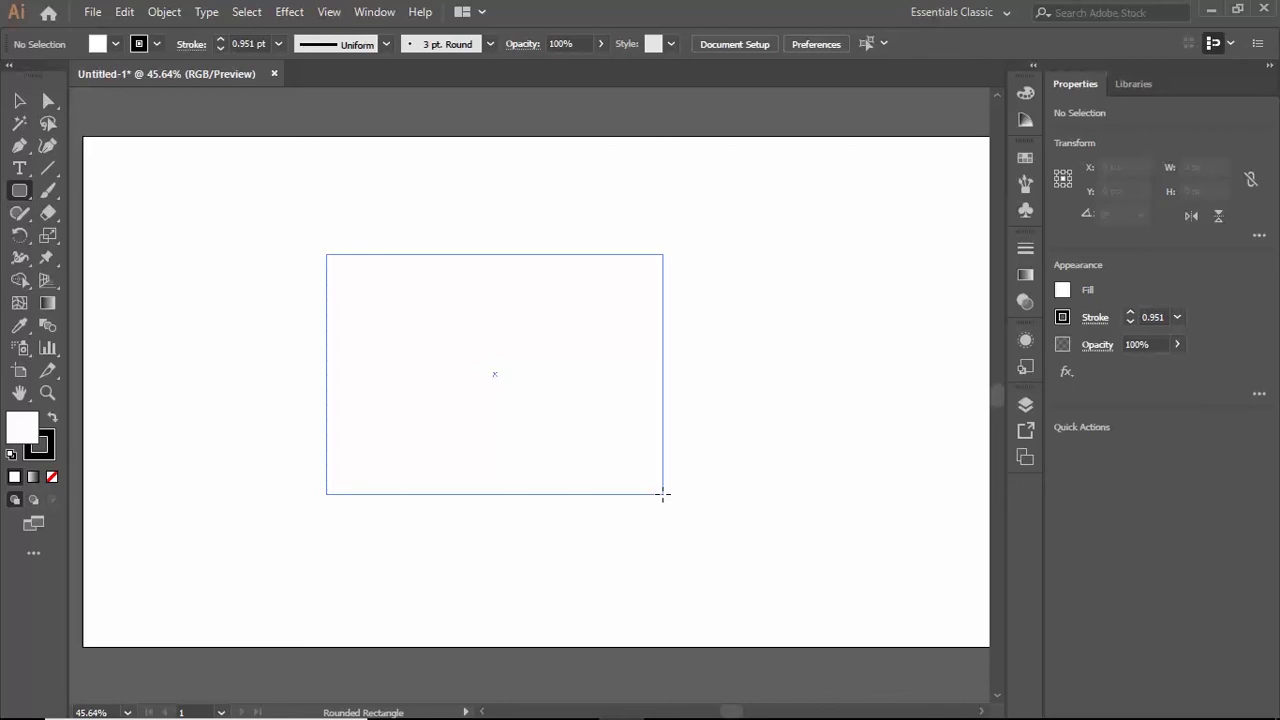
key(Right)
drag(663, 494, 729, 527)
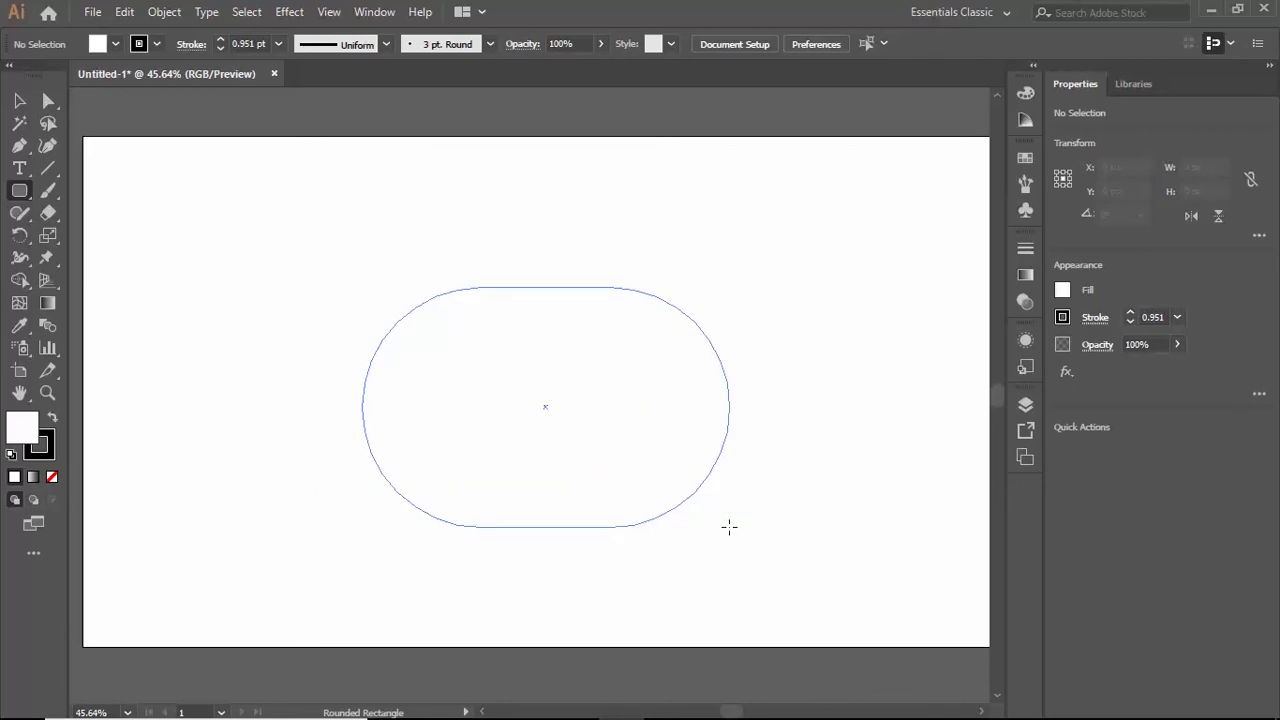
drag(729, 527, 729, 527)
Draw a rectangle about 579 by 328 px in the upper-left area, squaring its corners and raising their radius to moderate rounding while drawing.
drag(186, 204, 582, 451)
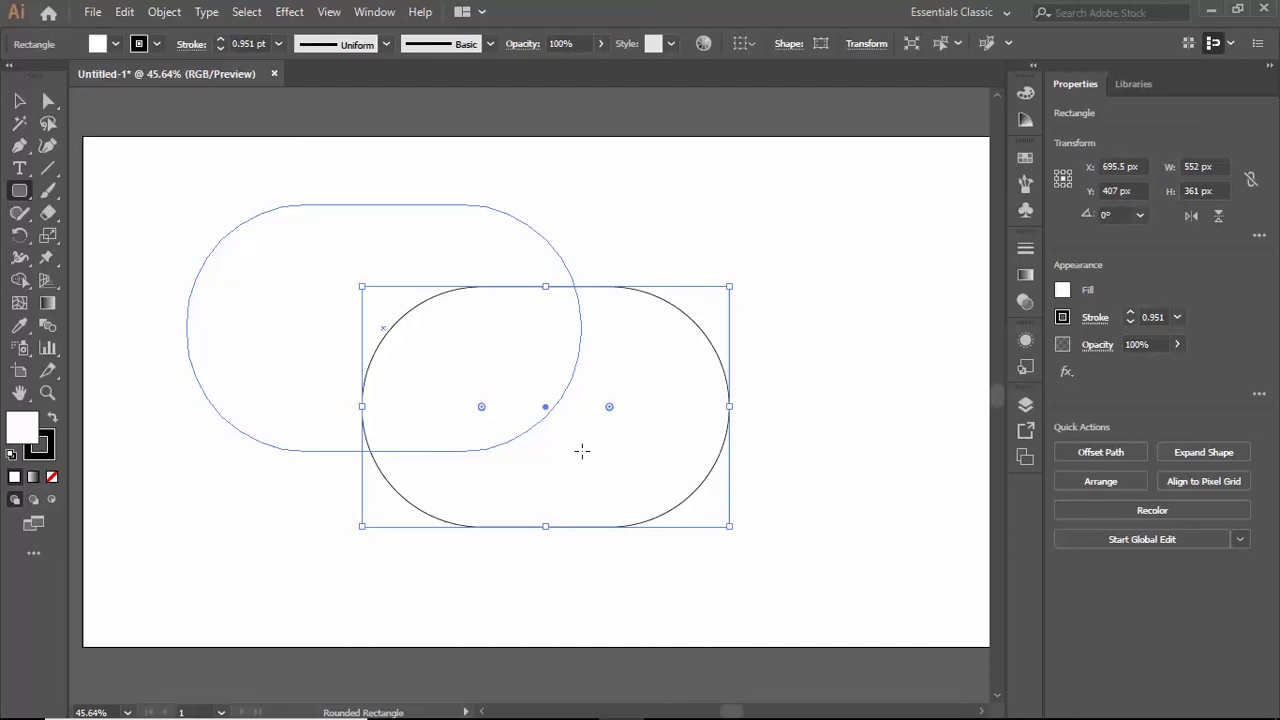
drag(582, 451, 583, 451)
key(Left)
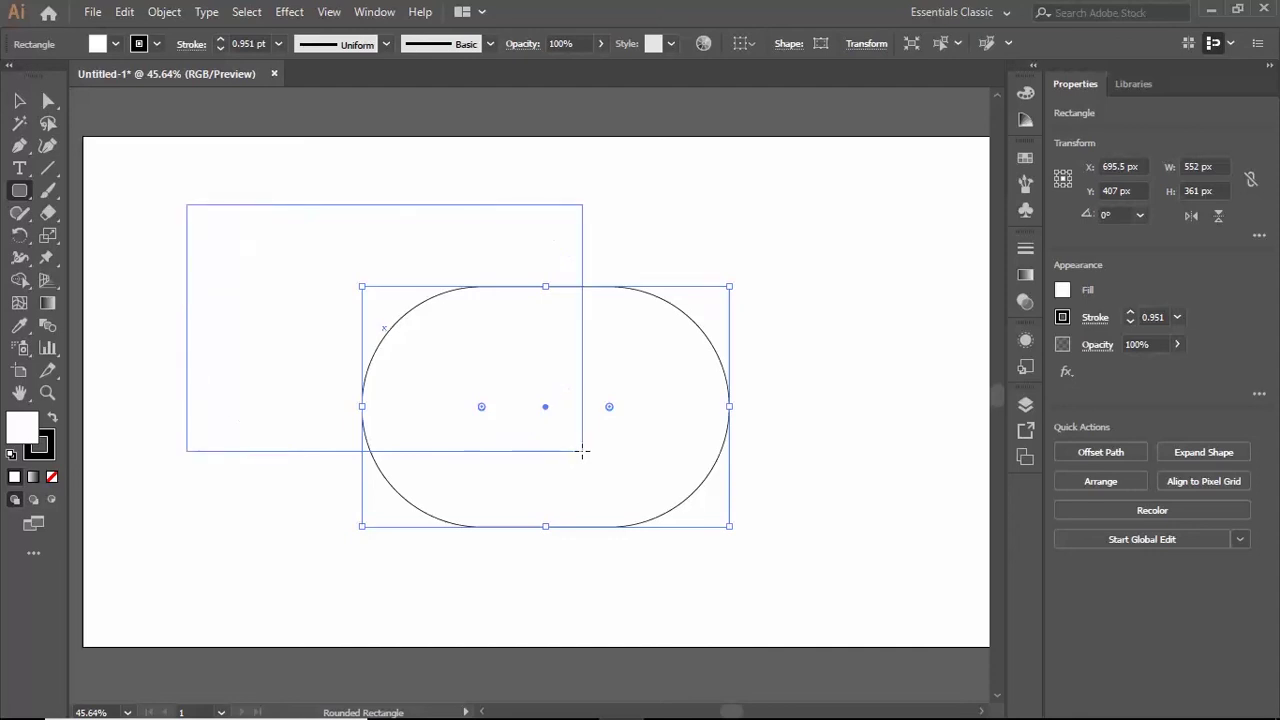
drag(583, 452, 571, 419)
key(Up)
key(Up)
key(Up)
key(Up)
key(Up)
key(Up)
key(Up)
key(Up)
key(Up)
key(Up)
key(Up)
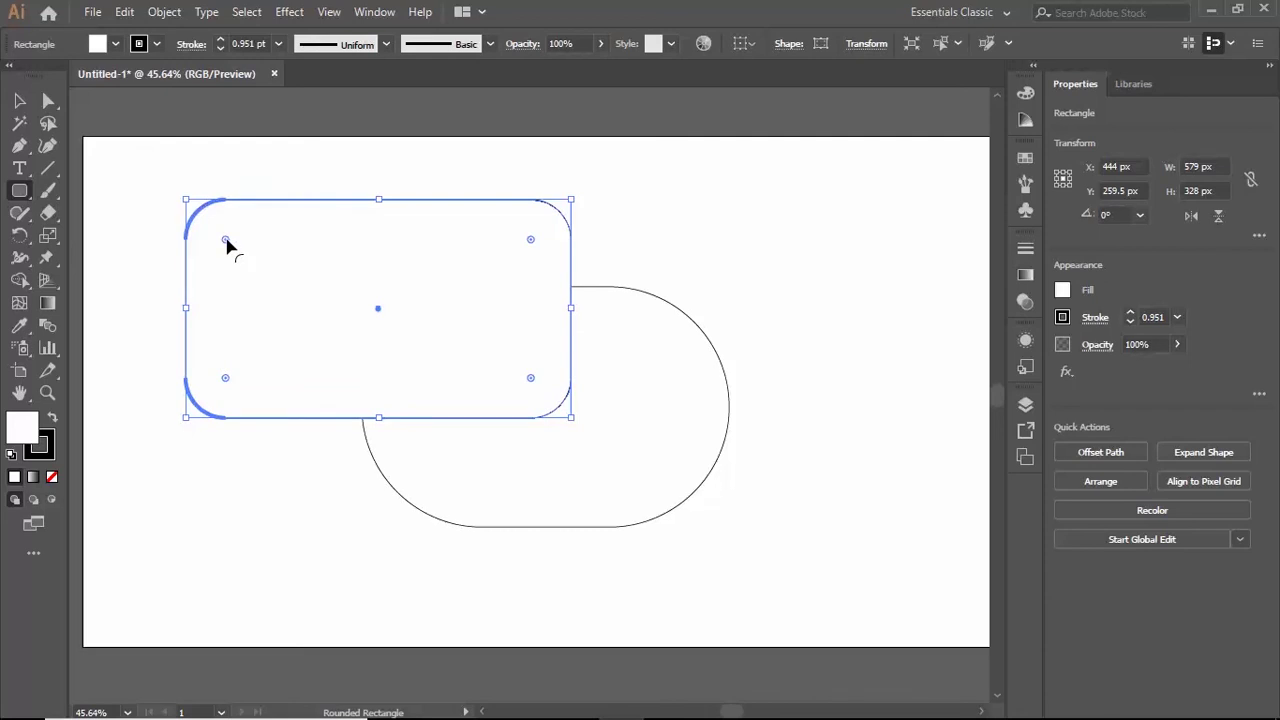
Enlarge the corners of the 579 px wide rectangle and change them from round to chamfered.
drag(225, 240, 245, 260)
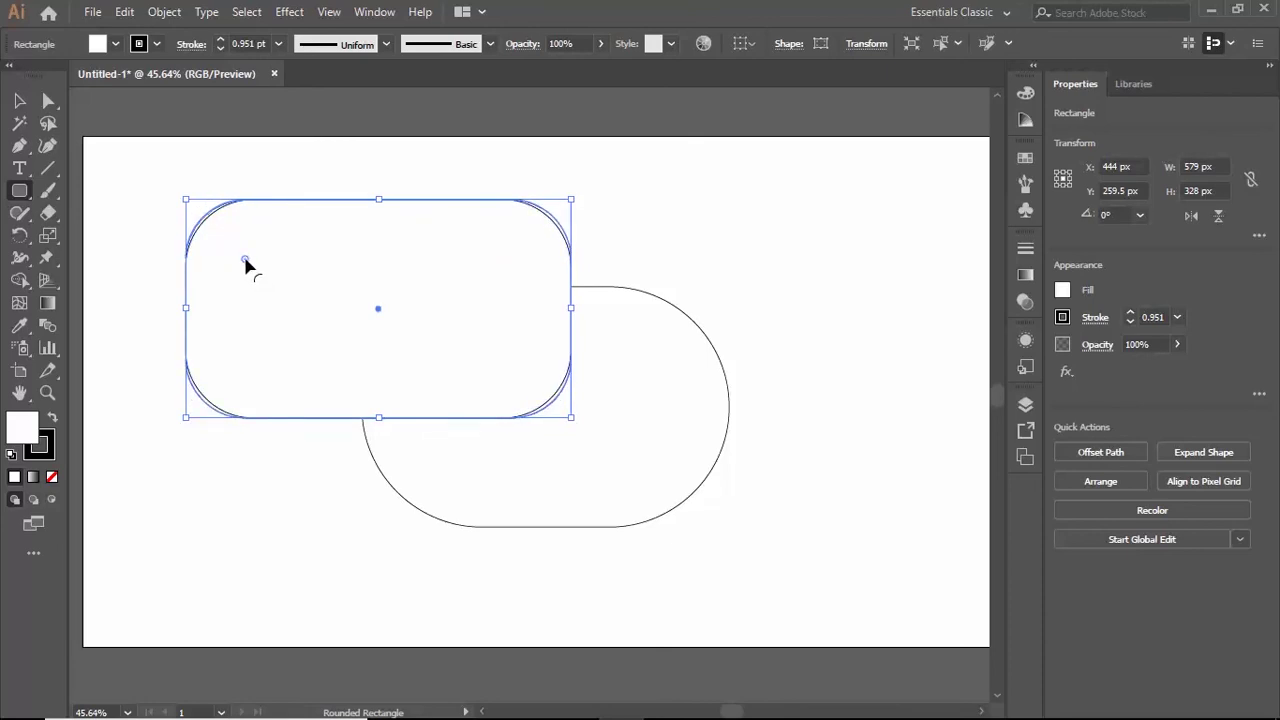
key(Up)
key(Down)
drag(246, 266, 260, 280)
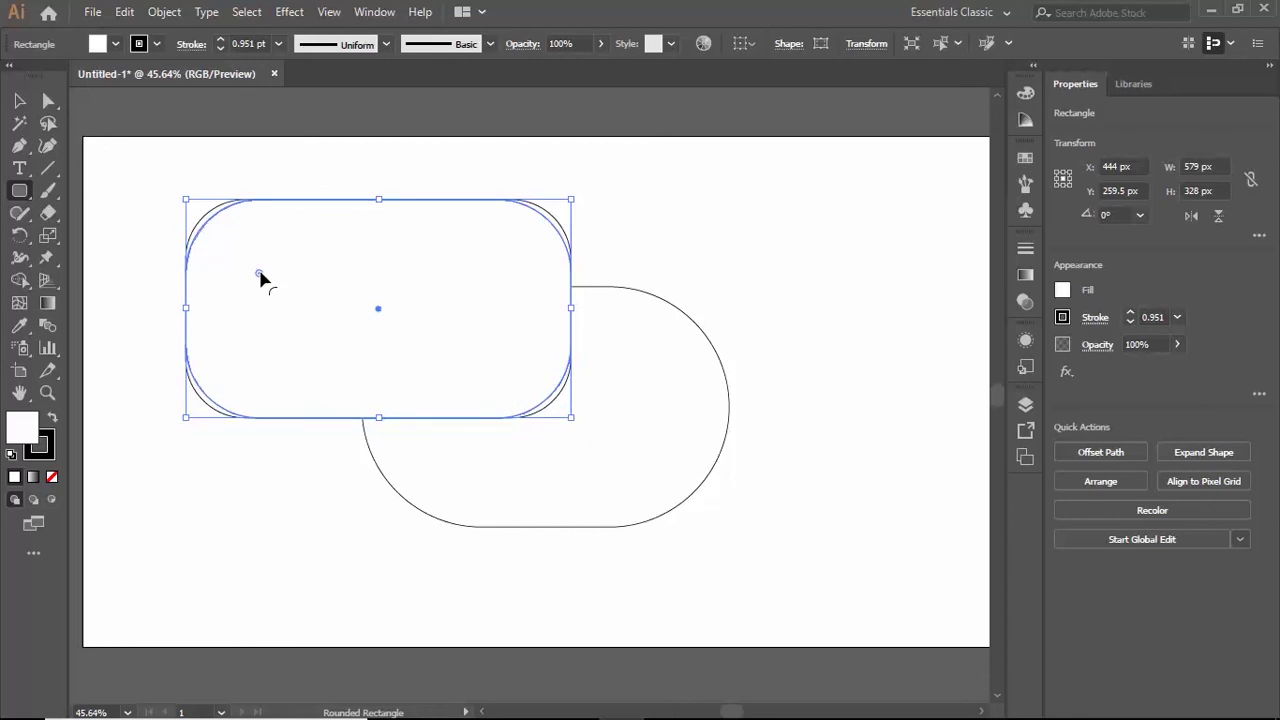
key(Up)
key(Up)
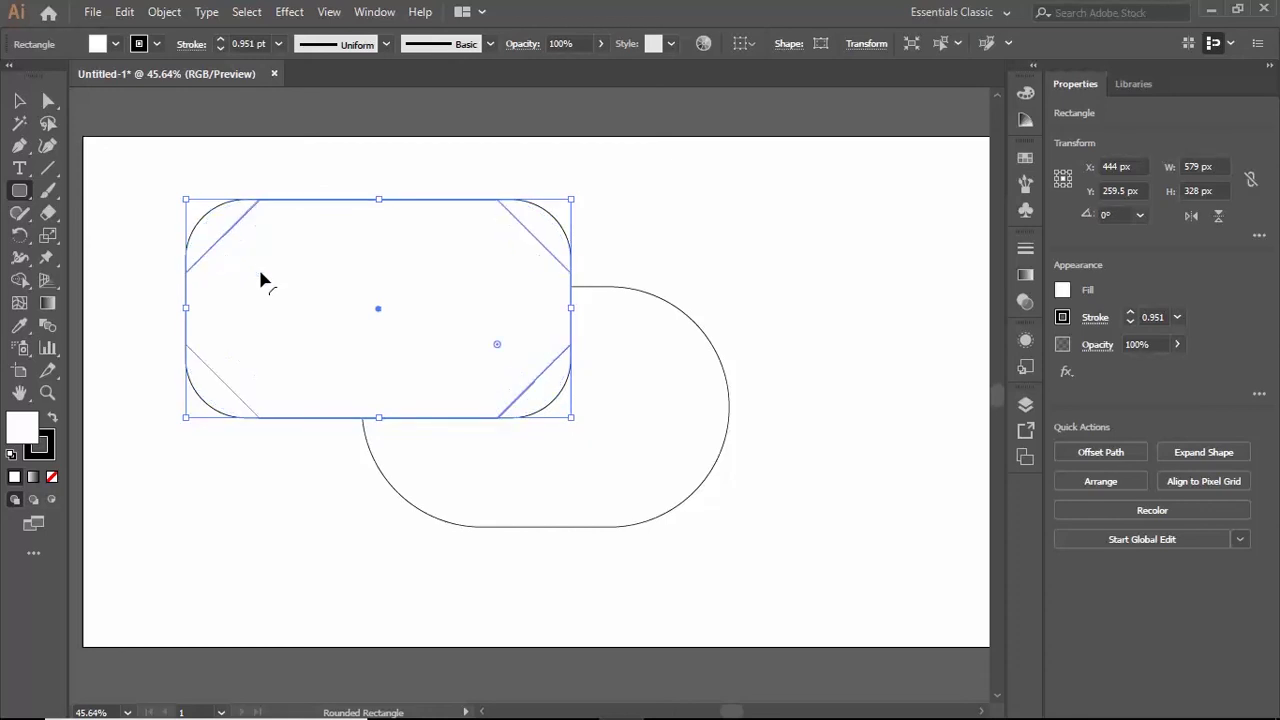
drag(260, 280, 261, 281)
Draw a rounded rectangle about 414 by 316 px beside the chamfered shape and change its corners to inverted round.
drag(615, 205, 891, 415)
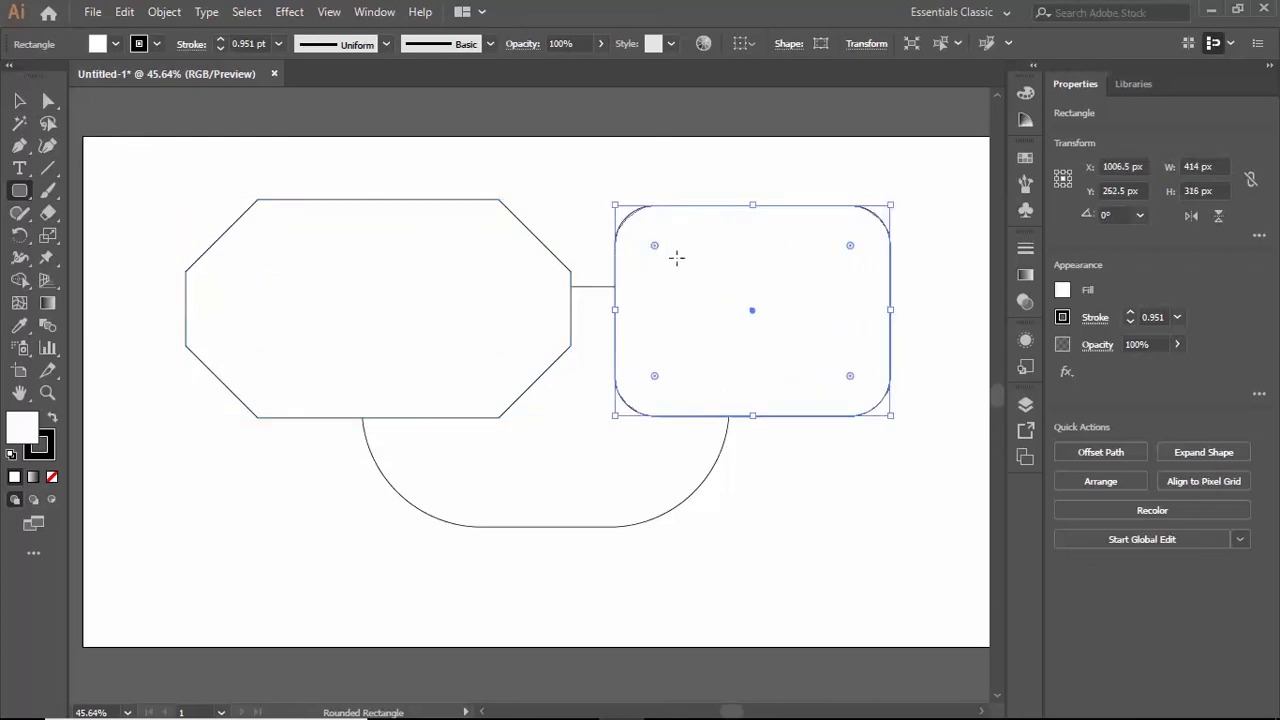
drag(655, 254, 659, 255)
key(Up)
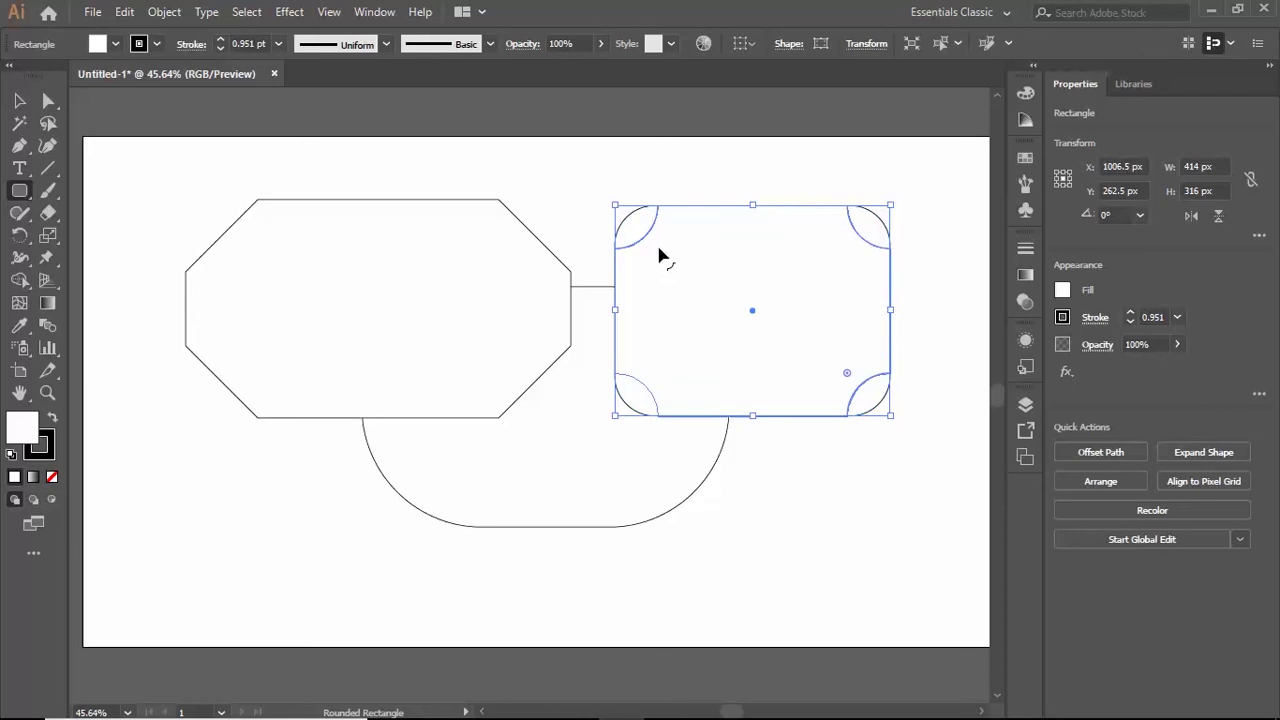
drag(659, 256, 657, 249)
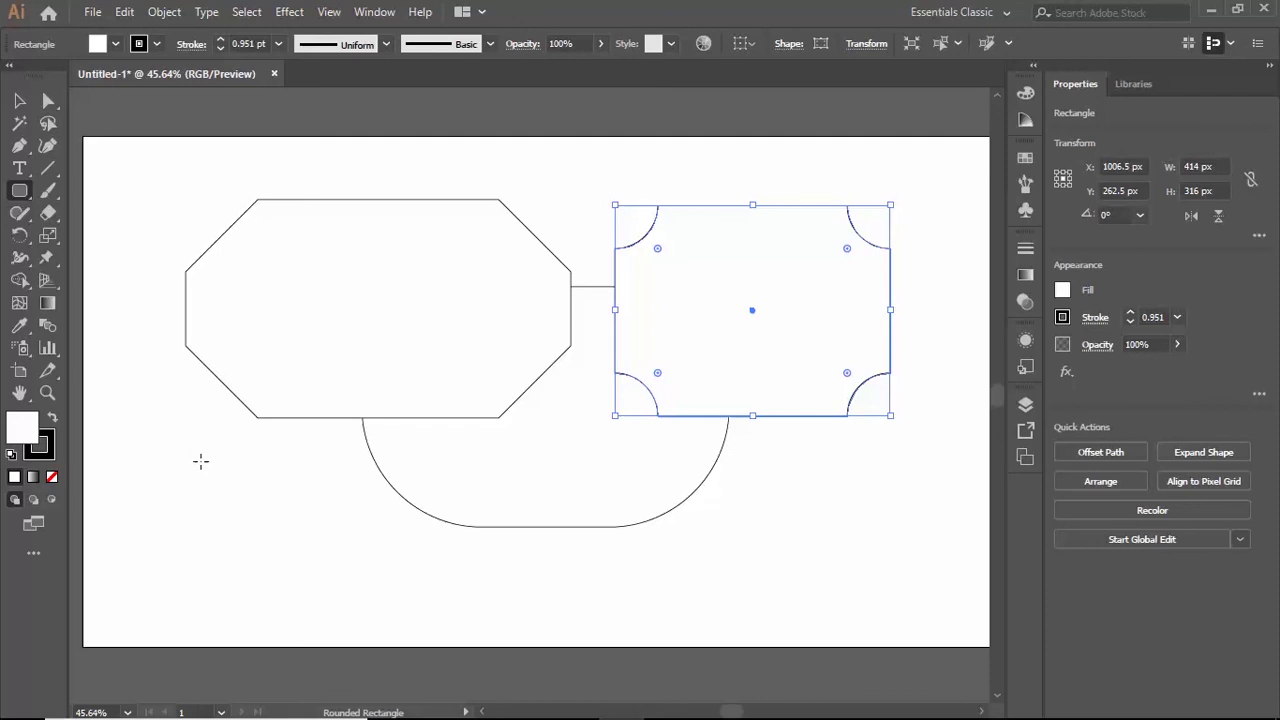
Draw a rounded rectangle about 458 by 220 px below the chamfered shape and cycle its corner styles, finishing with round corners.
drag(176, 452, 481, 598)
drag(218, 496, 222, 497)
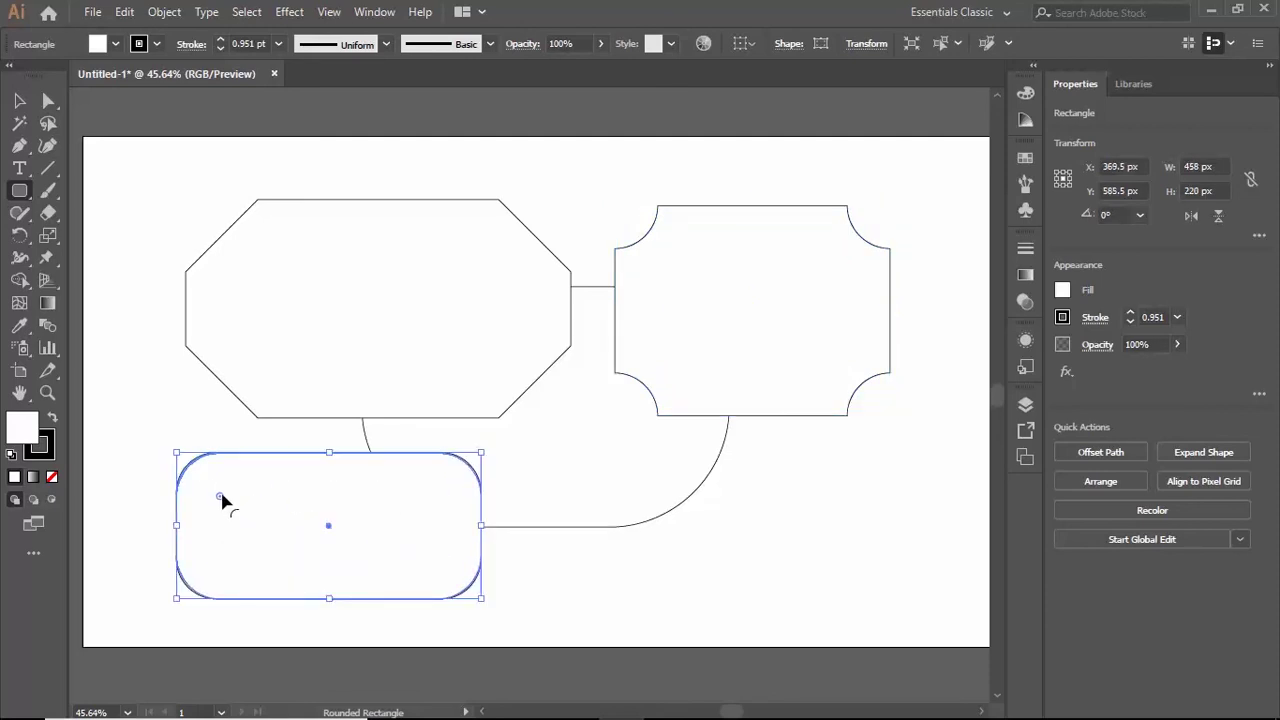
key(Down)
key(Down)
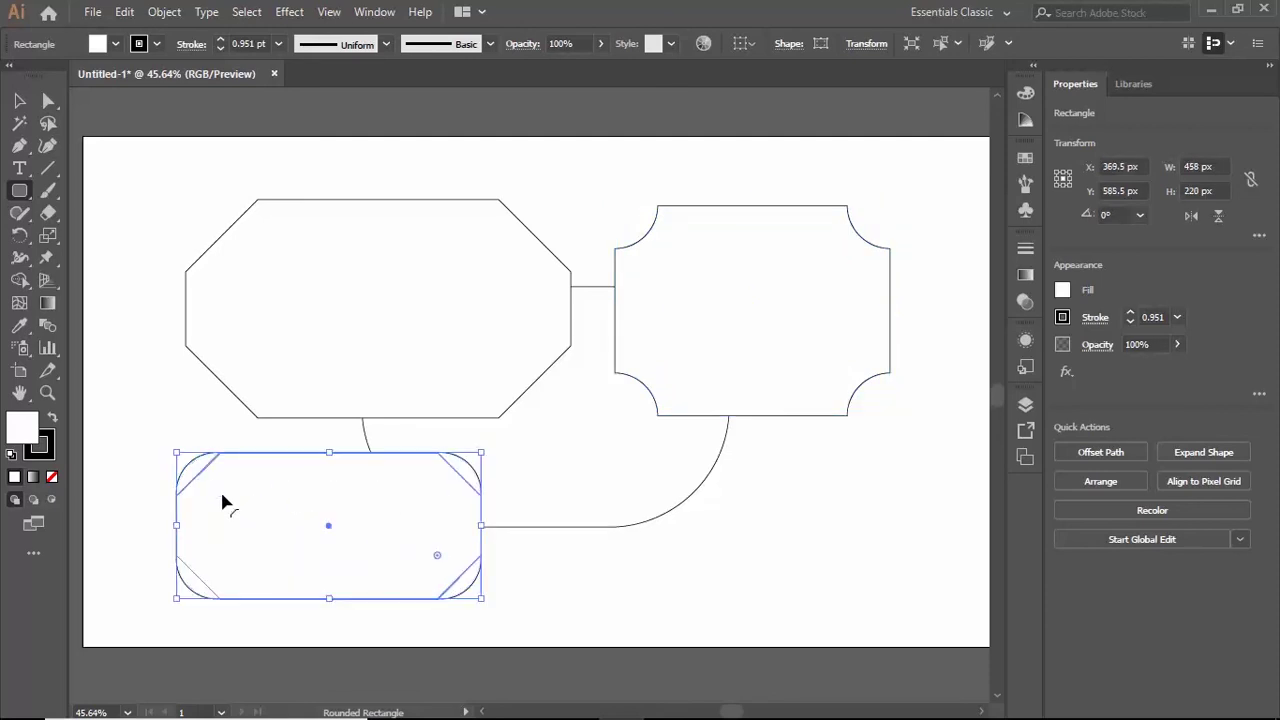
key(Down)
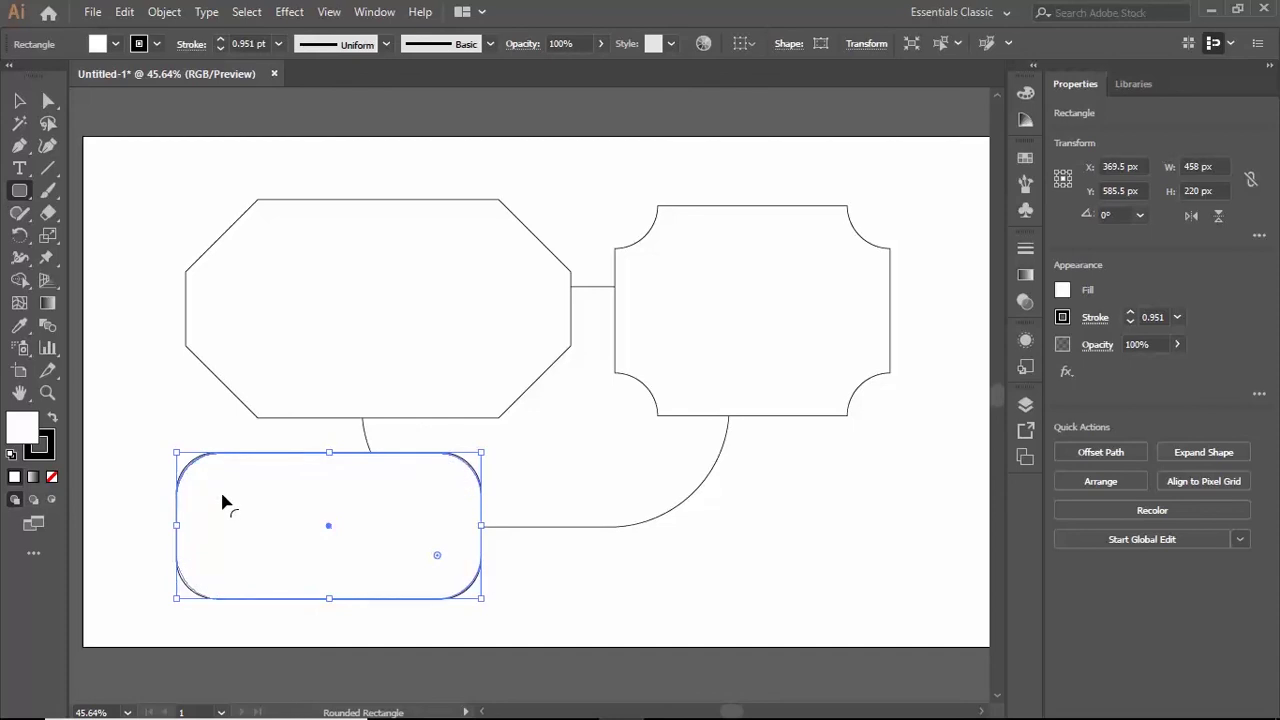
drag(222, 500, 222, 500)
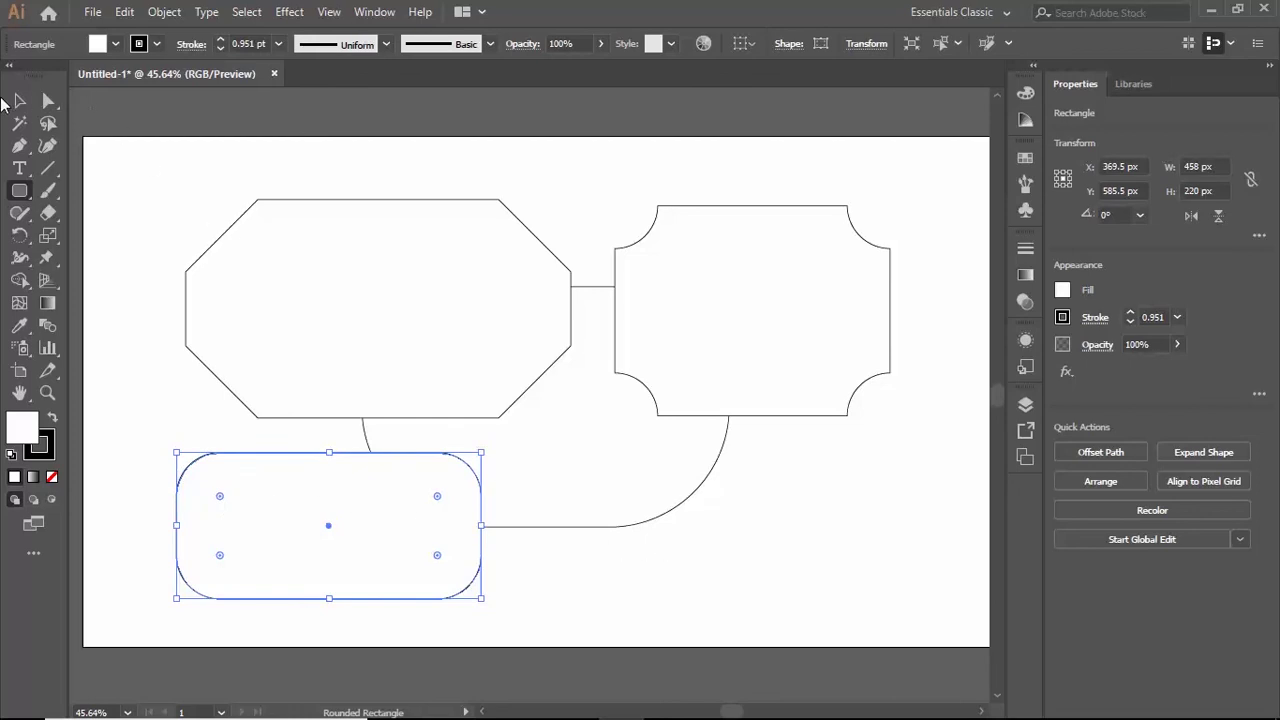
Draw a plain square-cornered rectangle below the inverted-corner shape with the Rectangle tool.
click(20, 192)
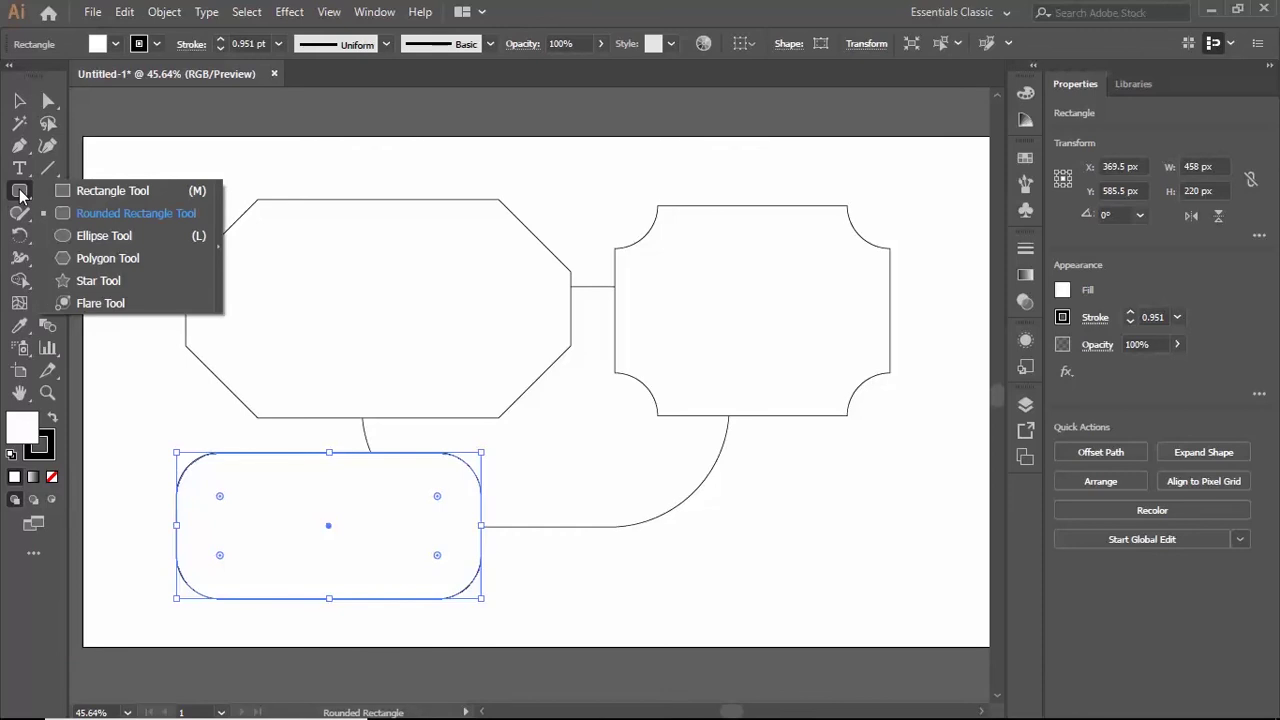
click(126, 189)
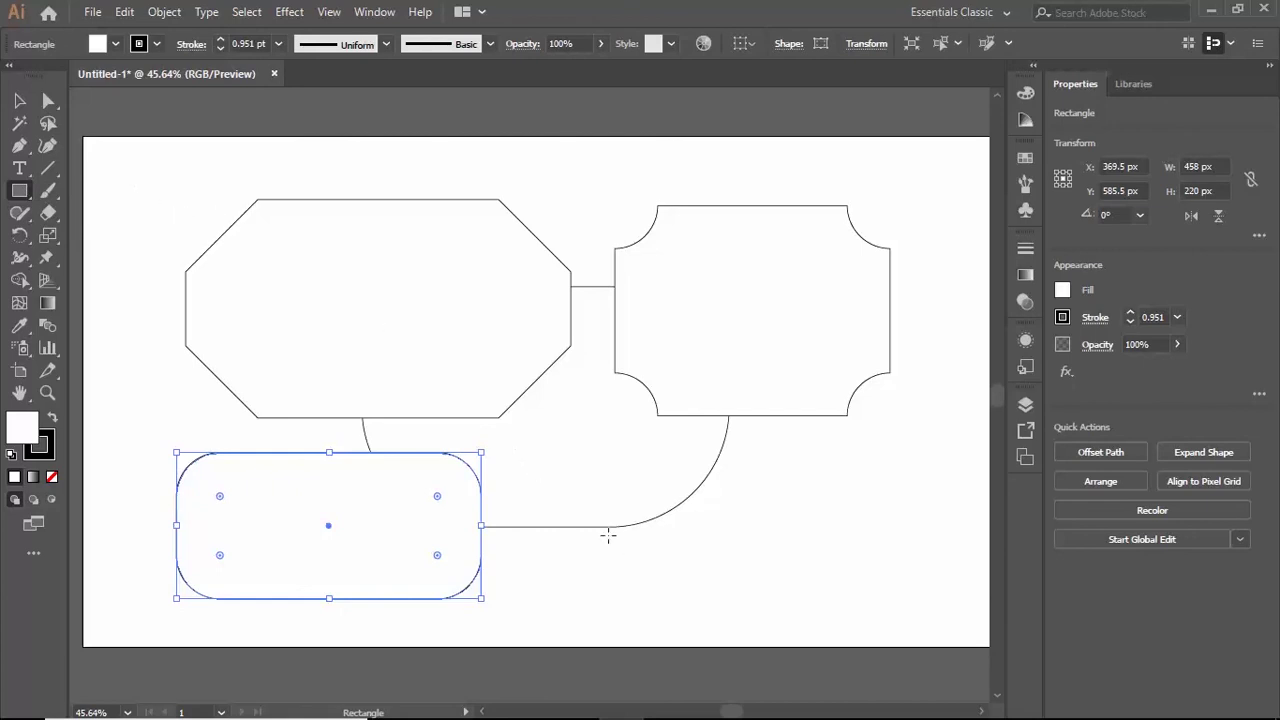
drag(567, 448, 880, 588)
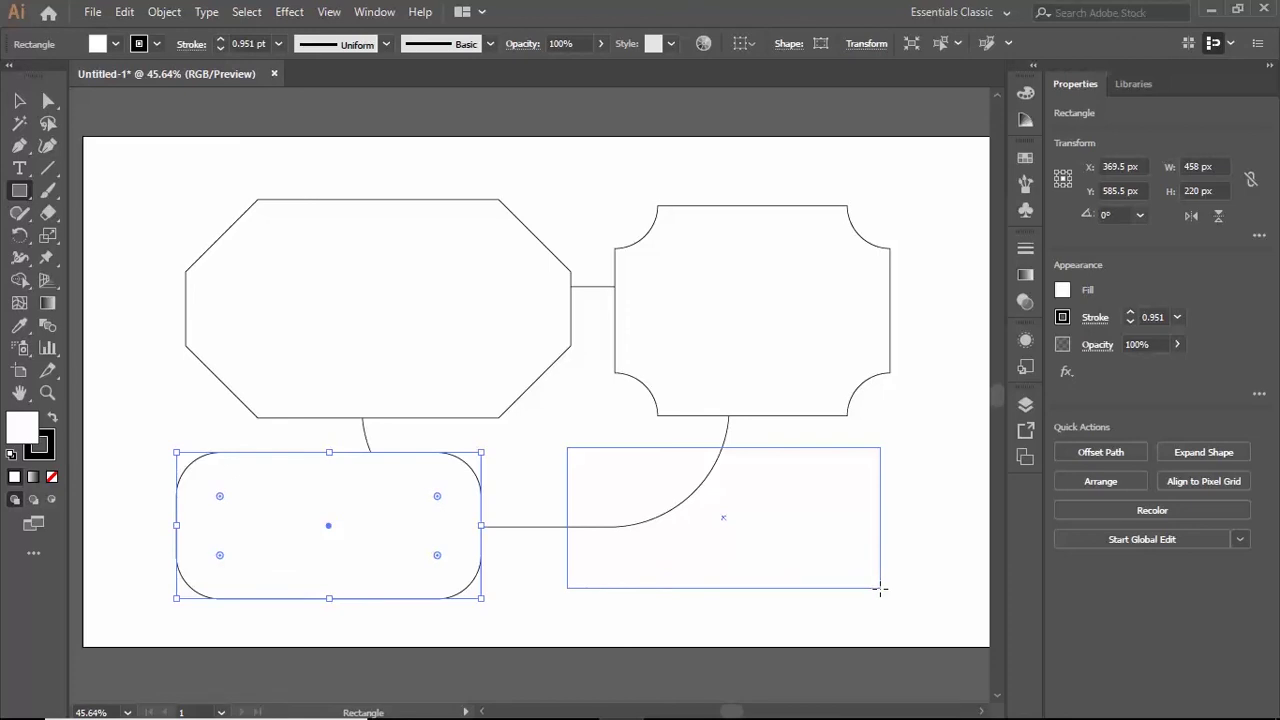
Draw a rounded rectangle about 519 by 283 px in the middle of the empty artboard.
drag(347, 278, 692, 465)
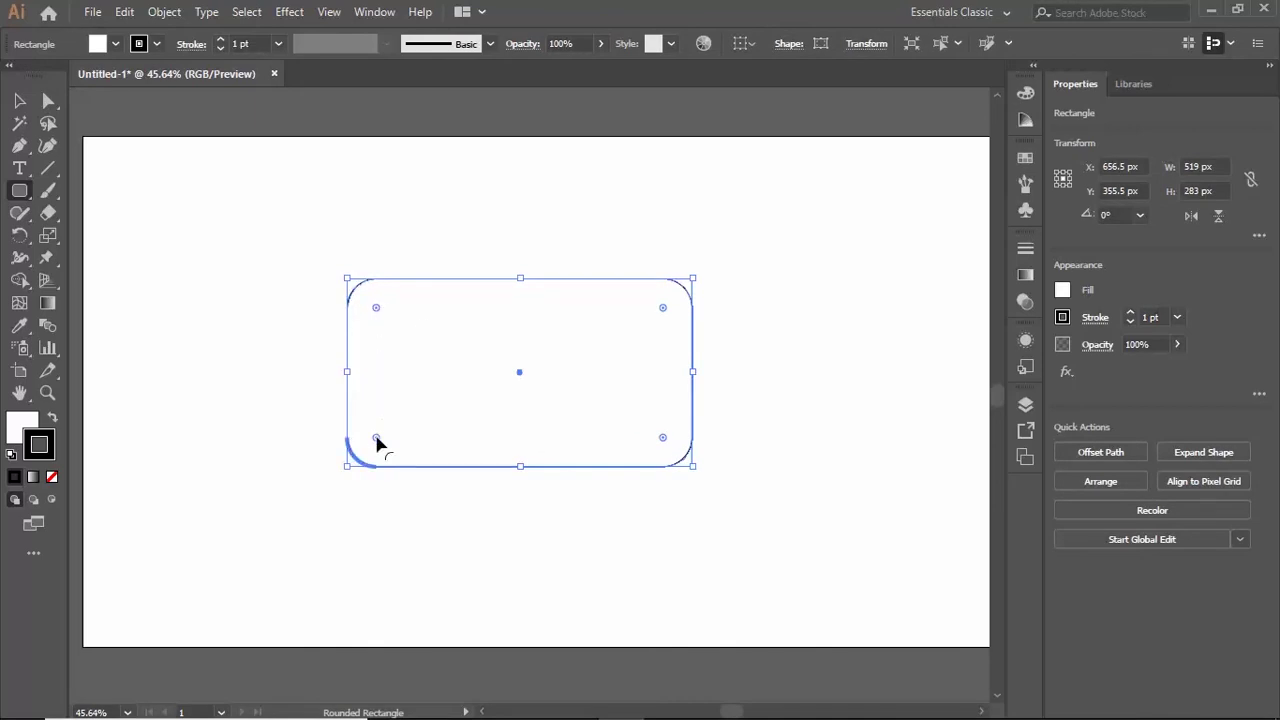
Unlink the rounded rectangle's corner radii in its transform properties and change its top-left corner to inverted round.
double_click(377, 440)
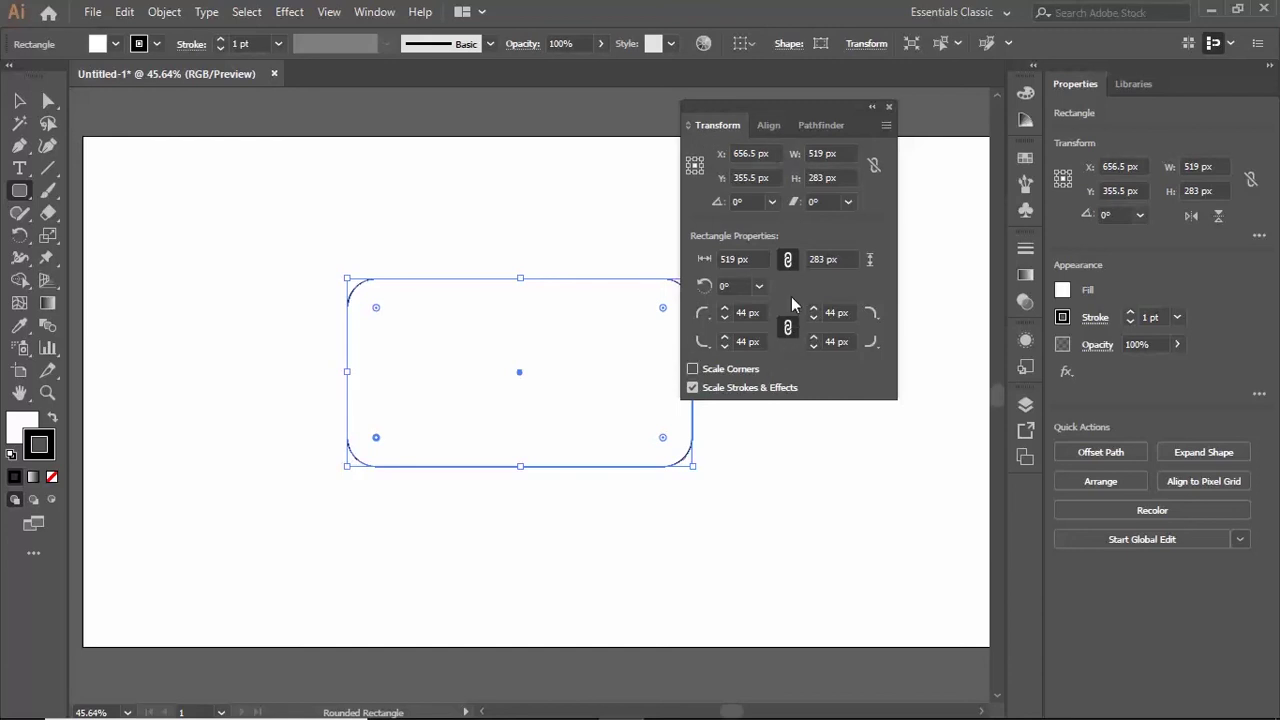
click(788, 328)
click(704, 341)
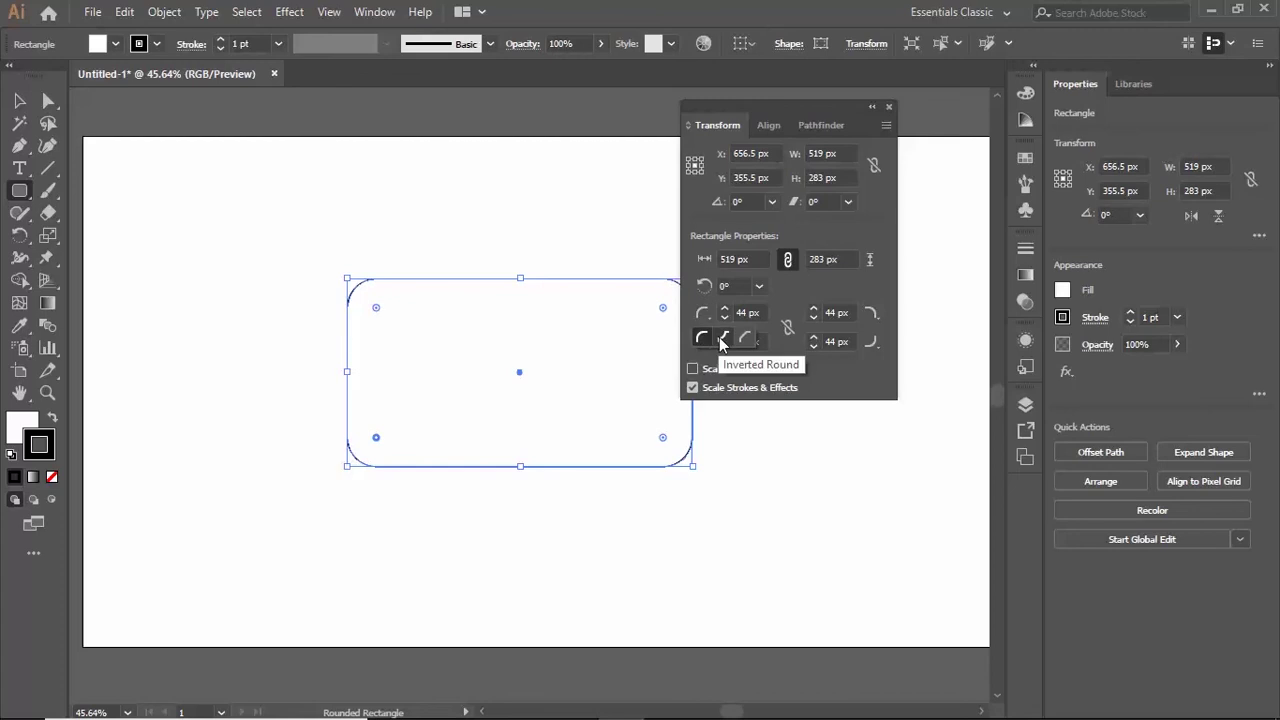
click(721, 340)
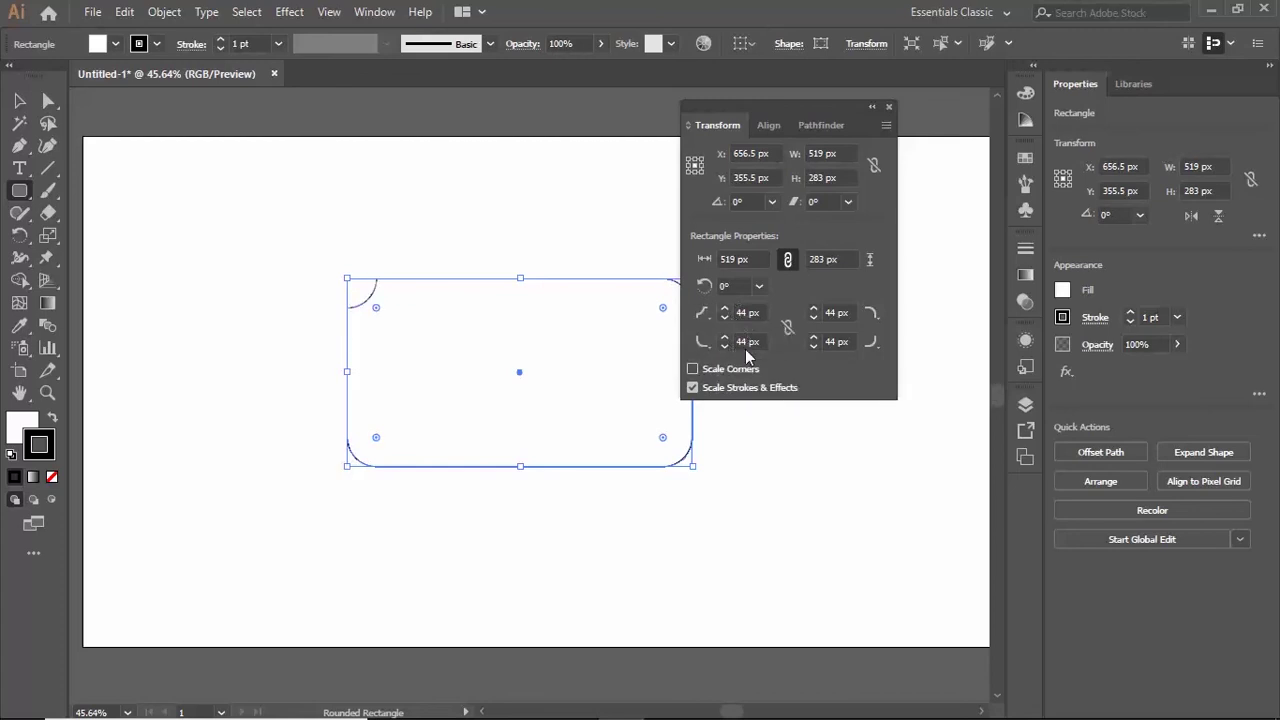
Change the rectangle's bottom-left corner to chamfer and its bottom-right corner to inverted round.
click(725, 338)
click(709, 345)
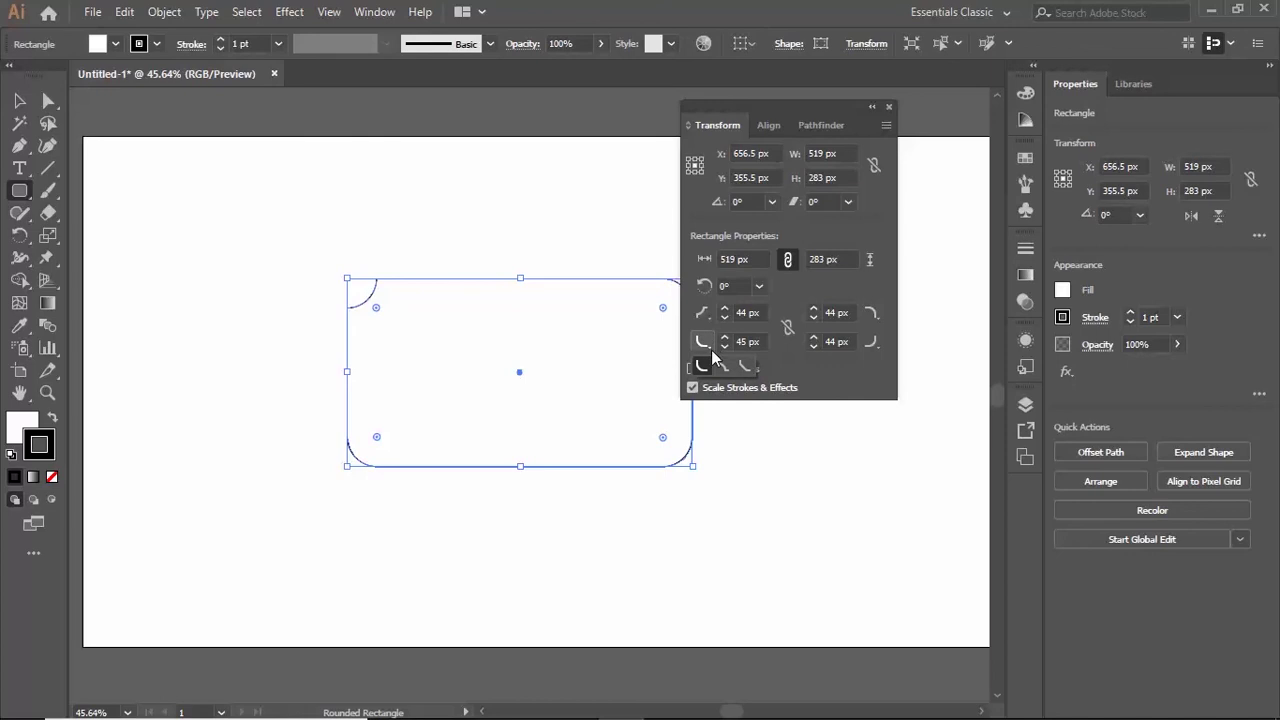
click(745, 365)
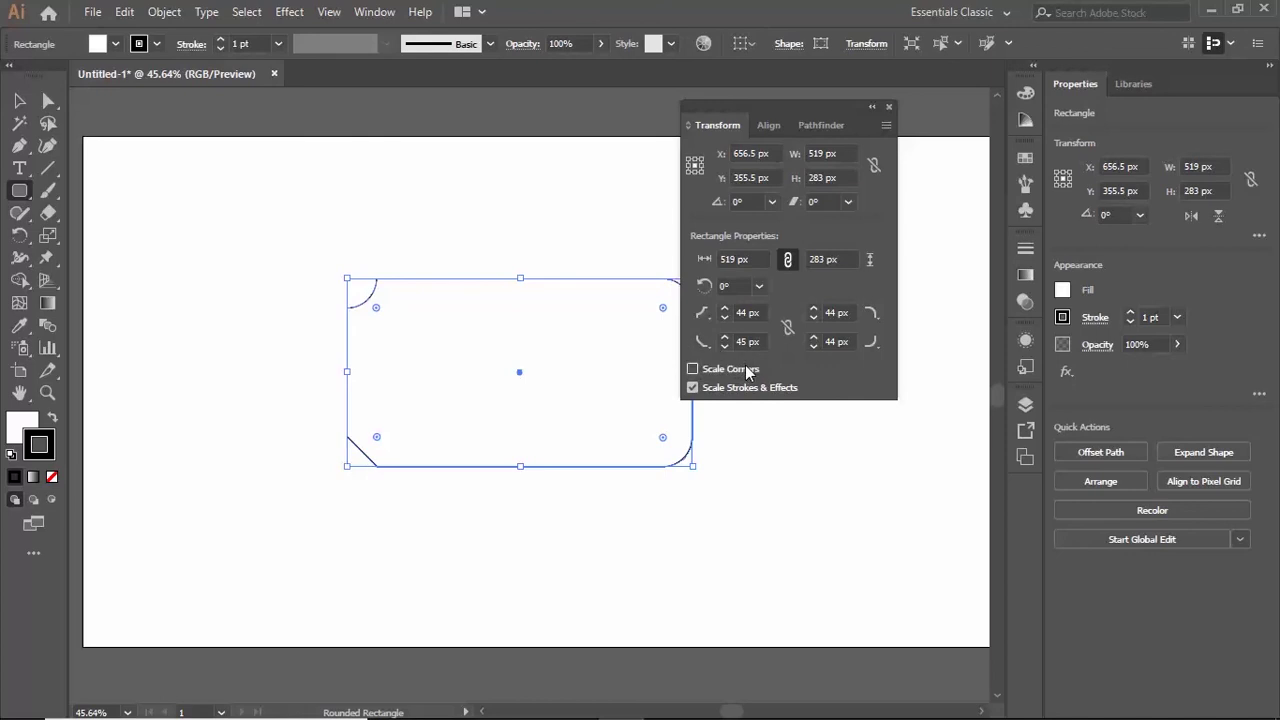
click(872, 344)
click(852, 367)
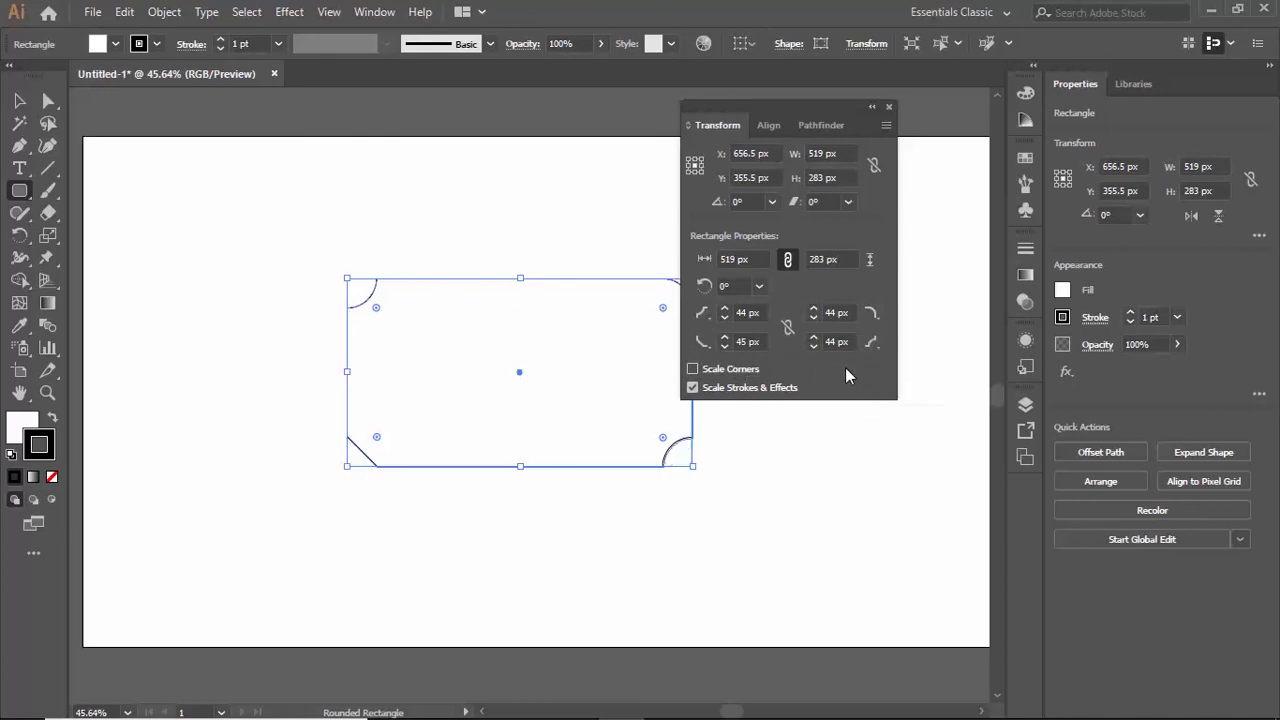
Set all four corner radii of the rectangle to 60 px and deselect the shape.
click(725, 314)
shift+click(724, 309)
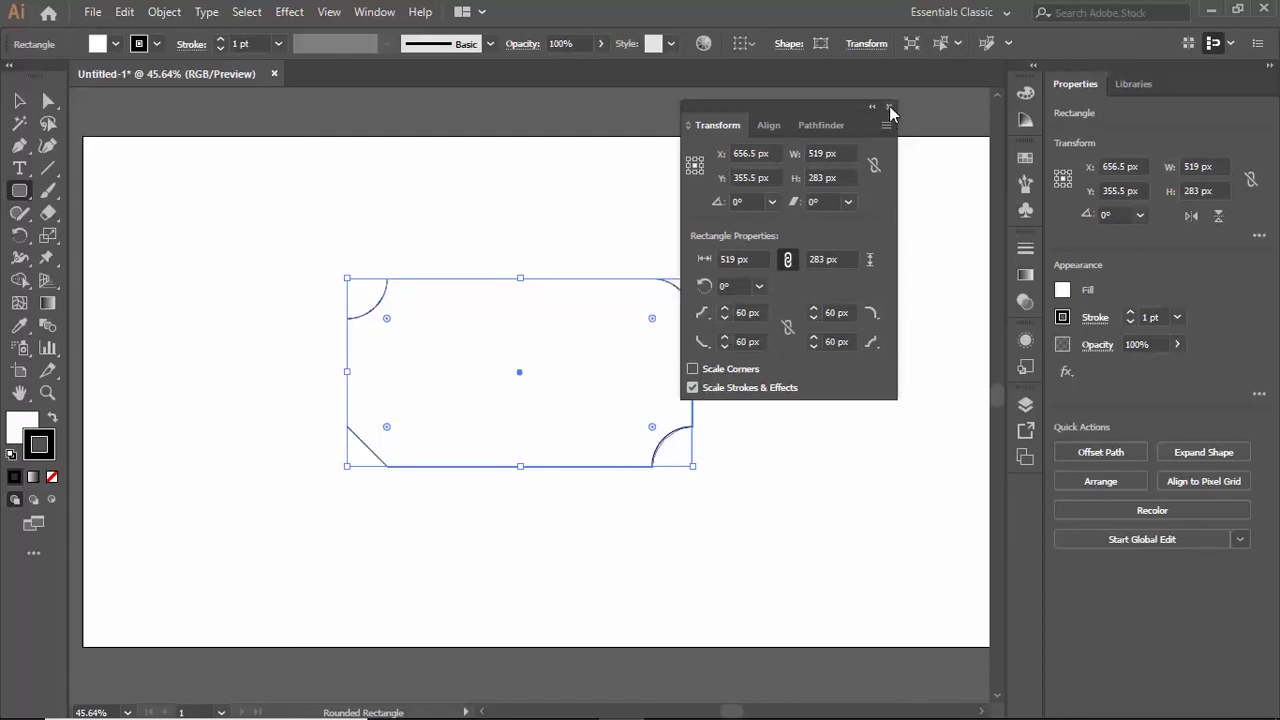
click(889, 107)
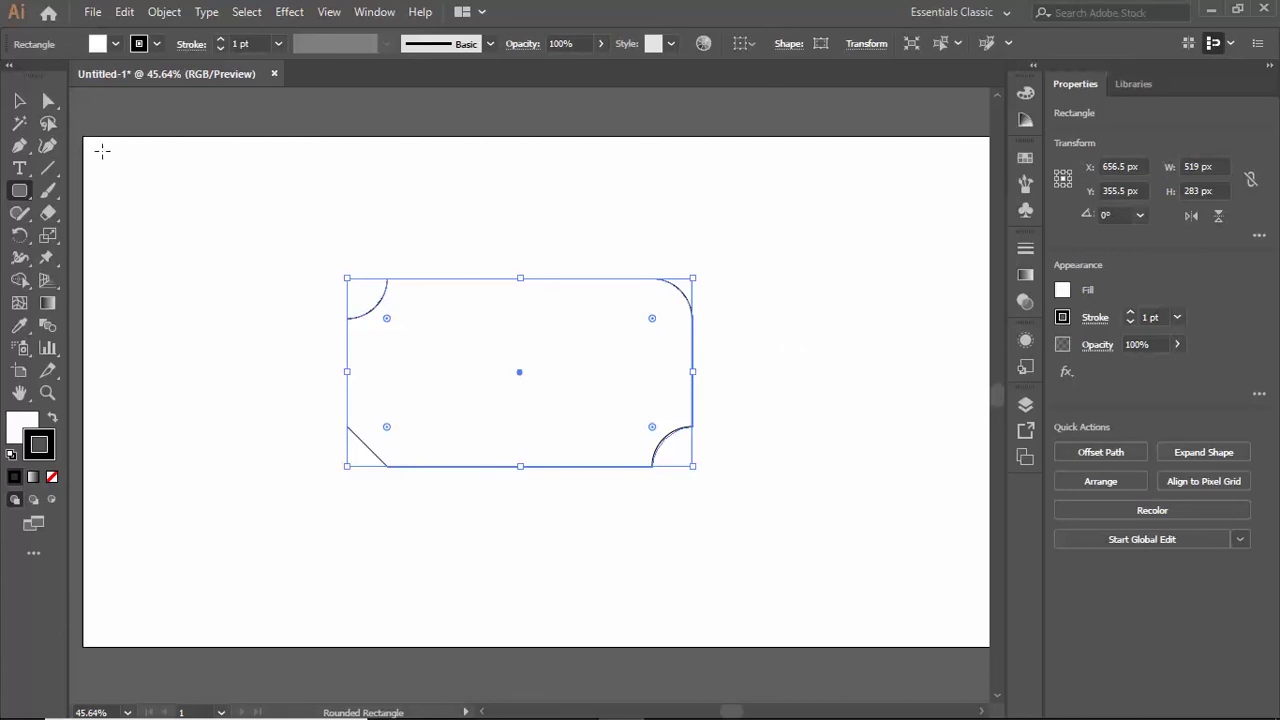
click(19, 100)
click(789, 391)
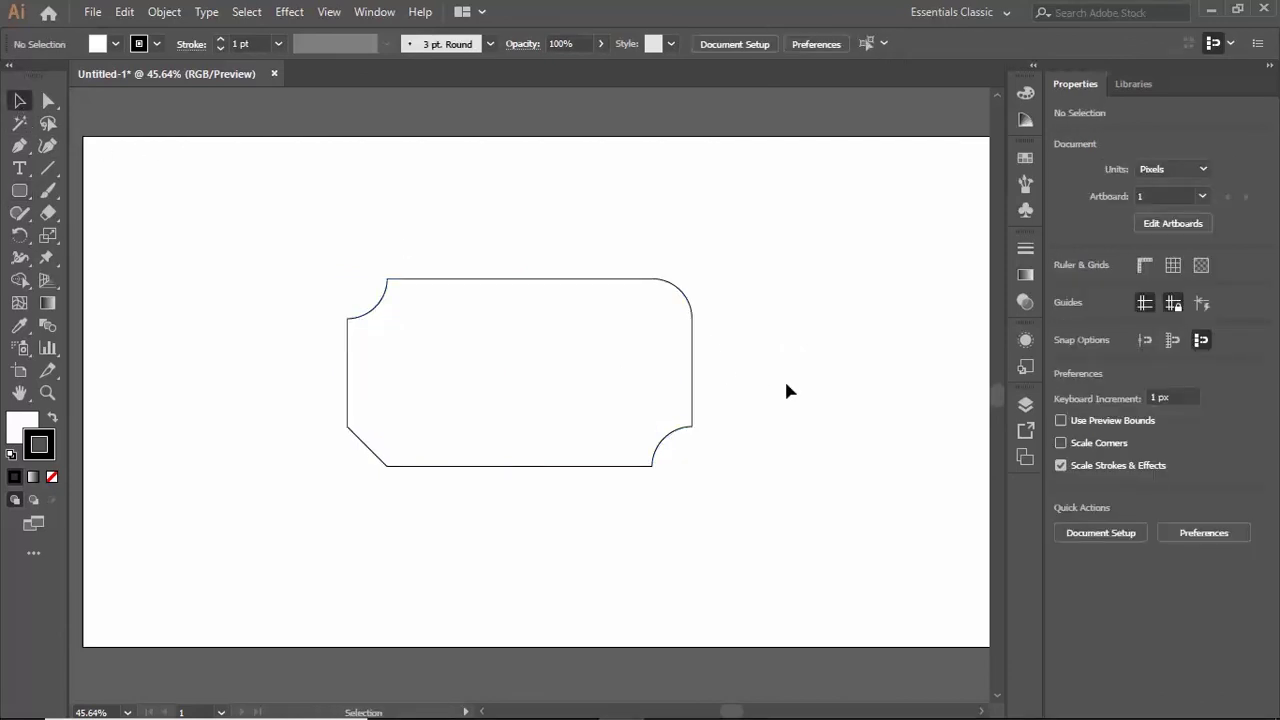